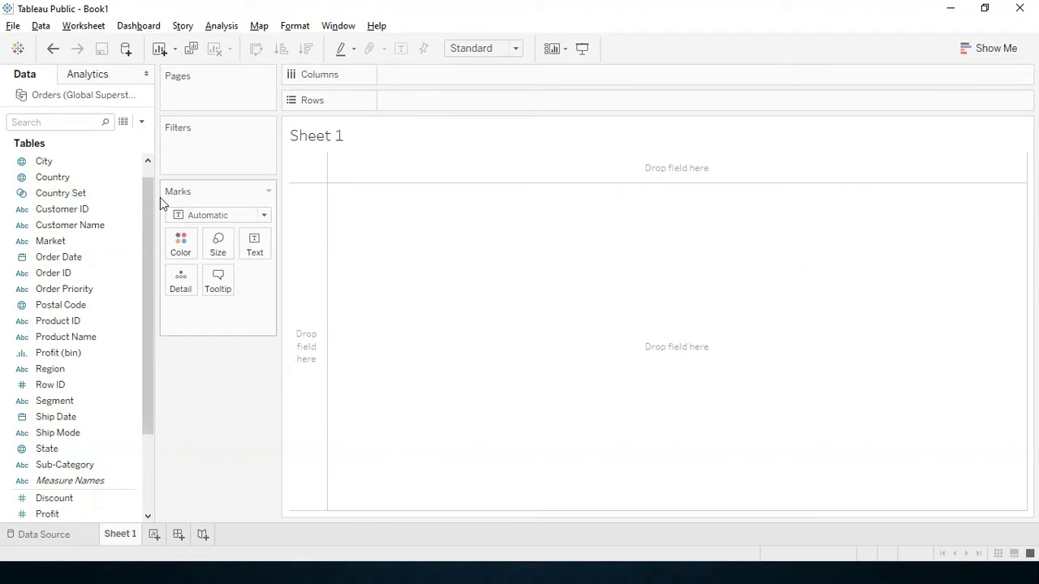
Step: Start a Market group and combine Africa and Asia Pacific as APAC
drag(148, 203, 145, 226)
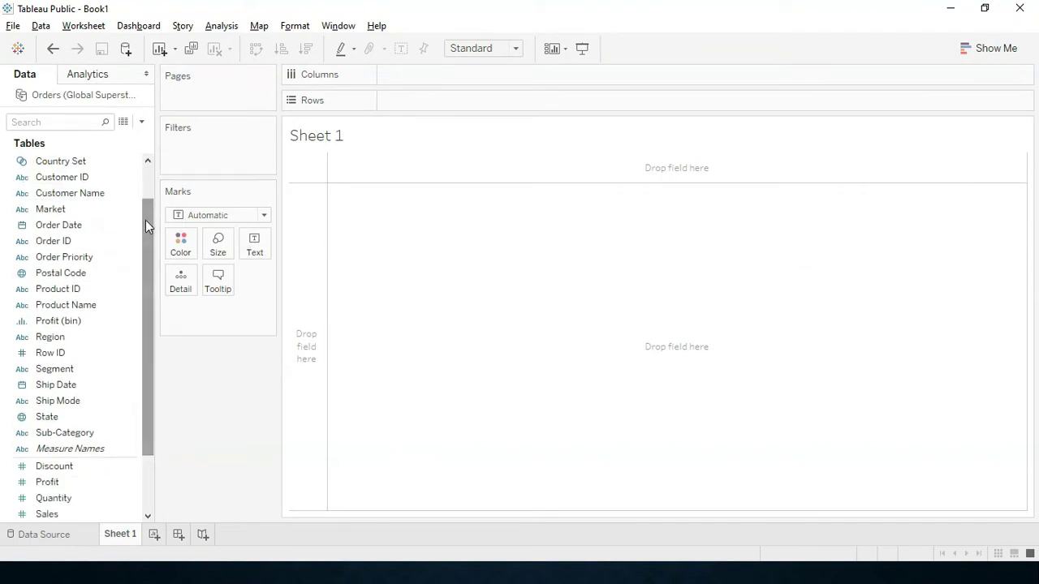
scroll(145, 220, up, 3)
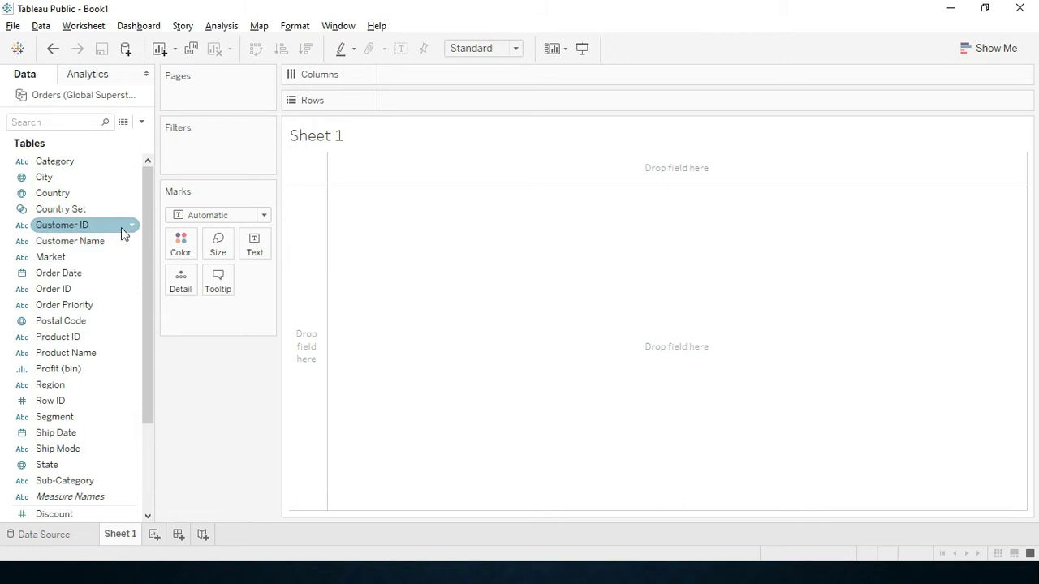
right_click(130, 258)
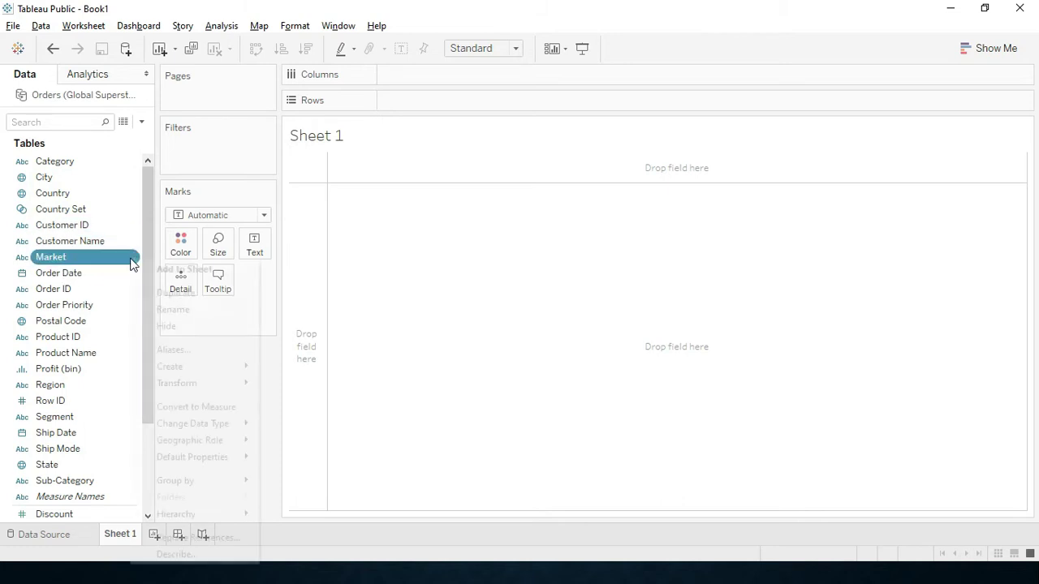
mouse_move(199, 372)
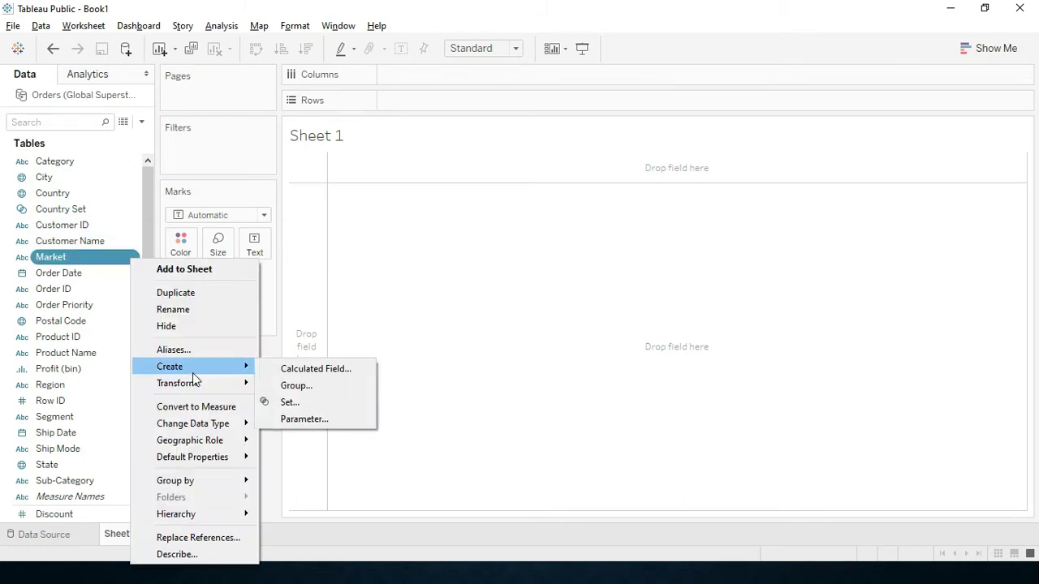
click(290, 388)
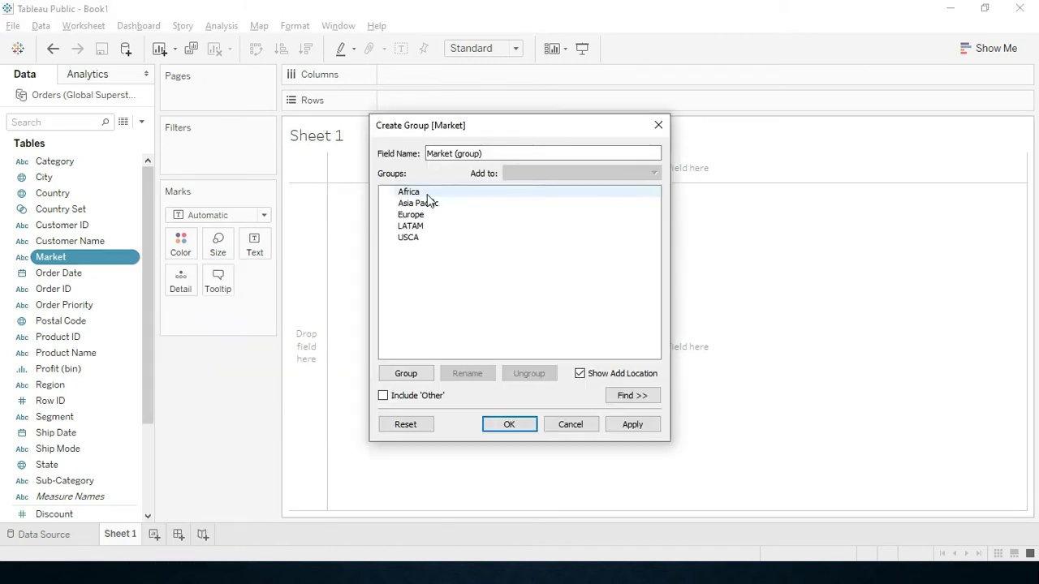
click(426, 194)
key(shift+Down)
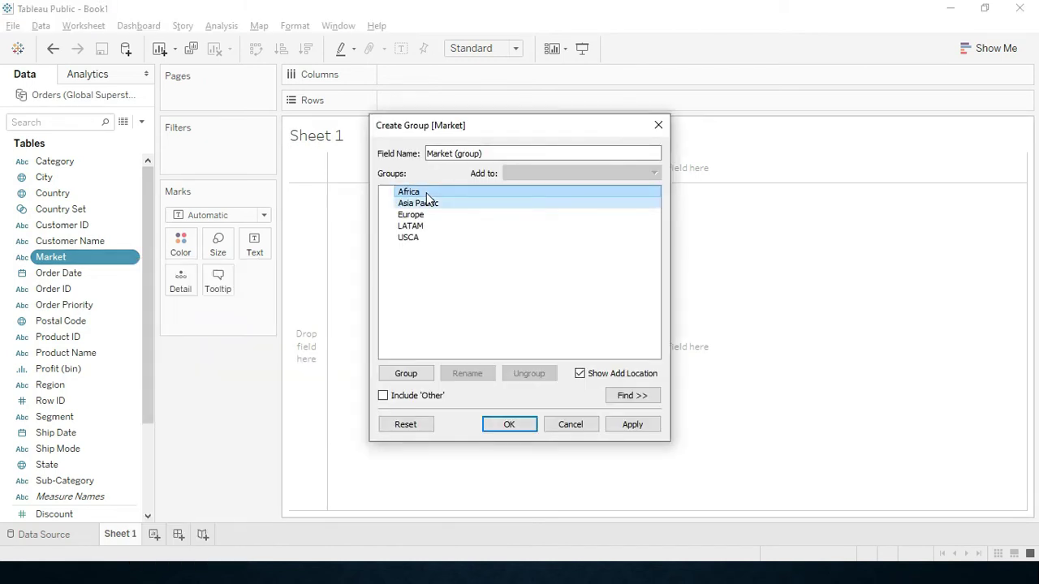
click(427, 374)
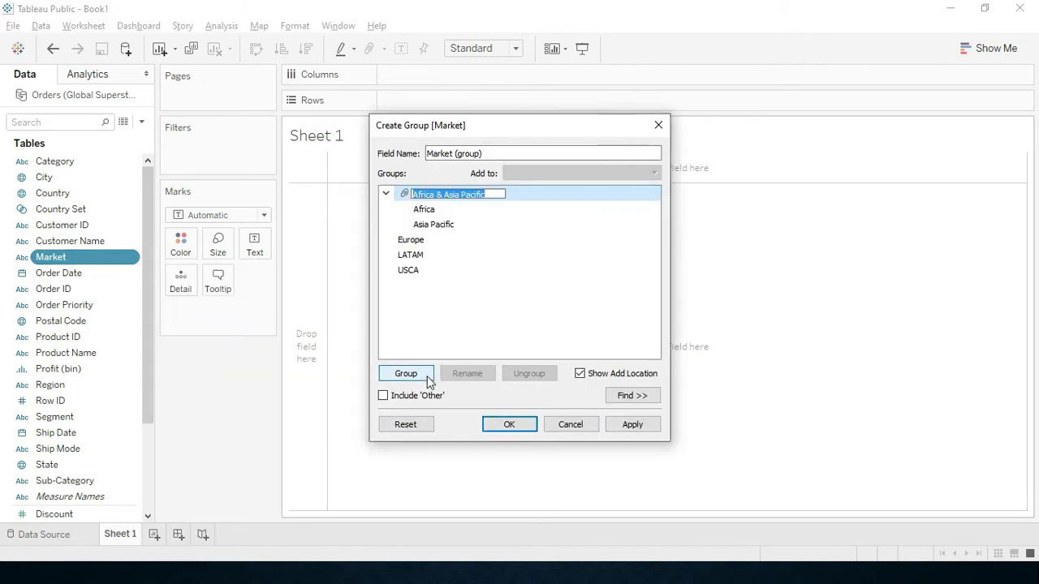
text(APAC)
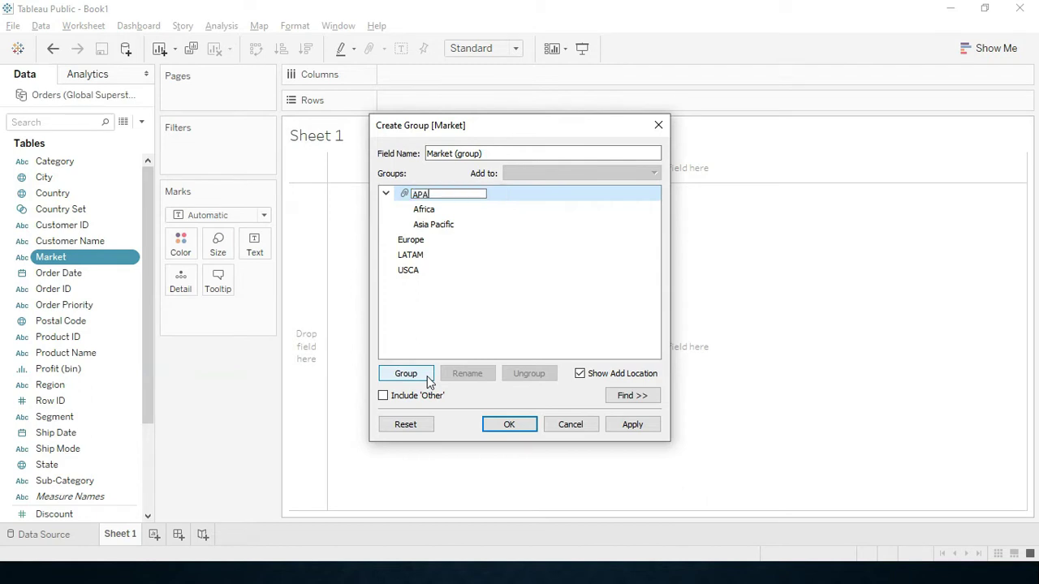
Step: Group Europe and LATAM as Something and save the Market (group) field
click(495, 236)
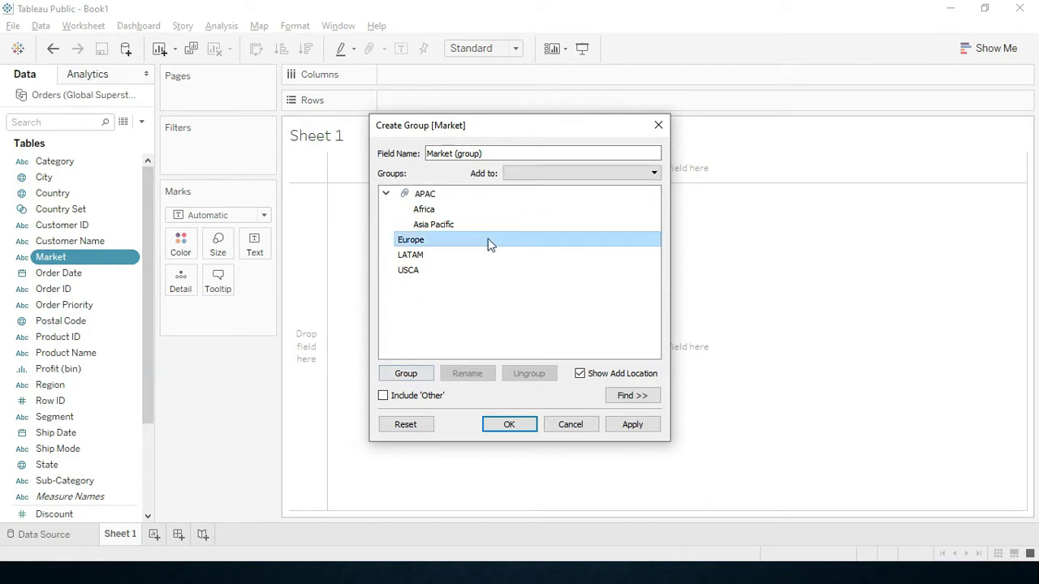
key(shift+Down)
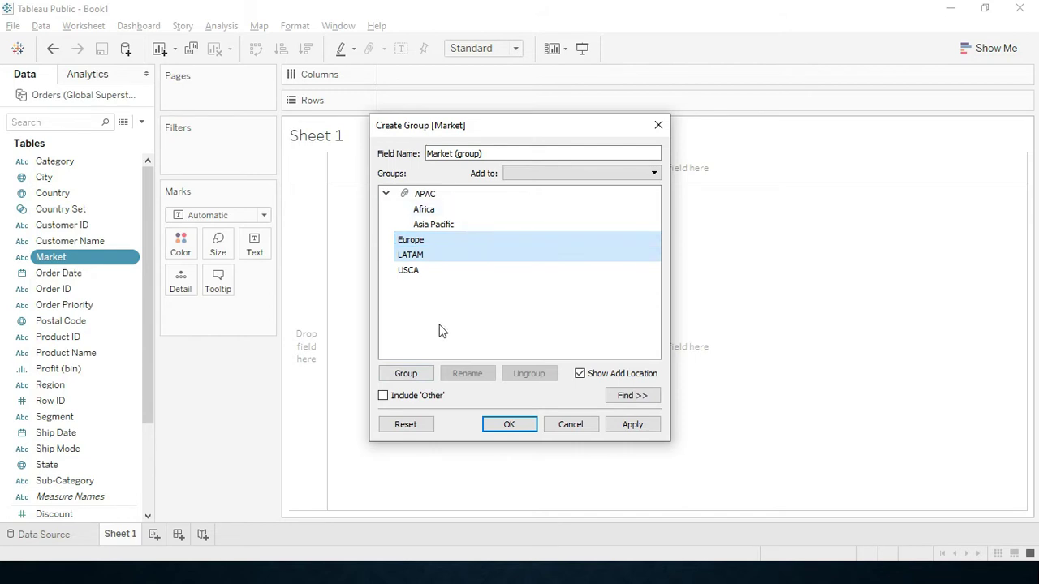
click(409, 375)
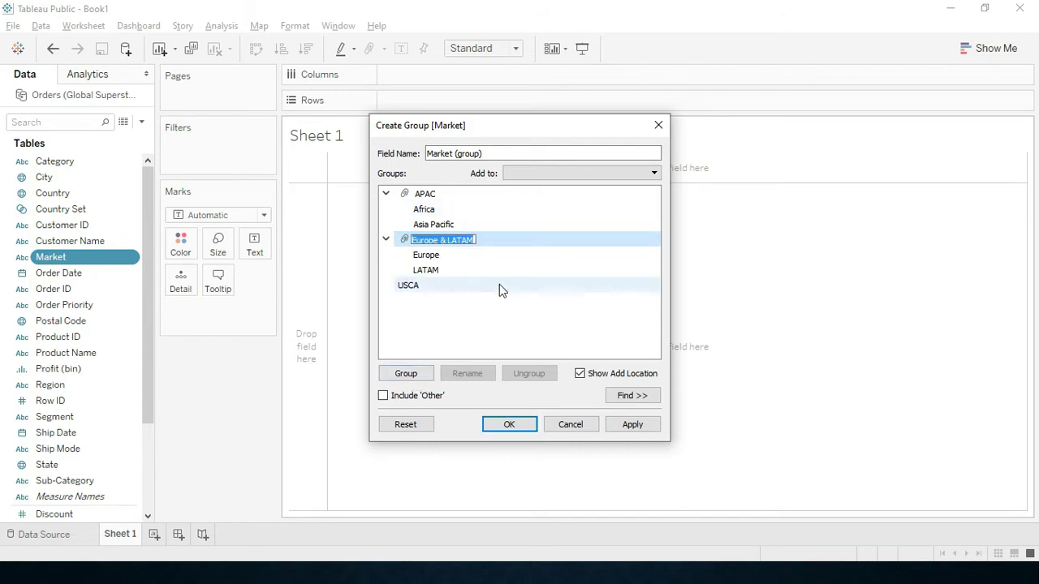
text(Something)
key(Return)
click(519, 426)
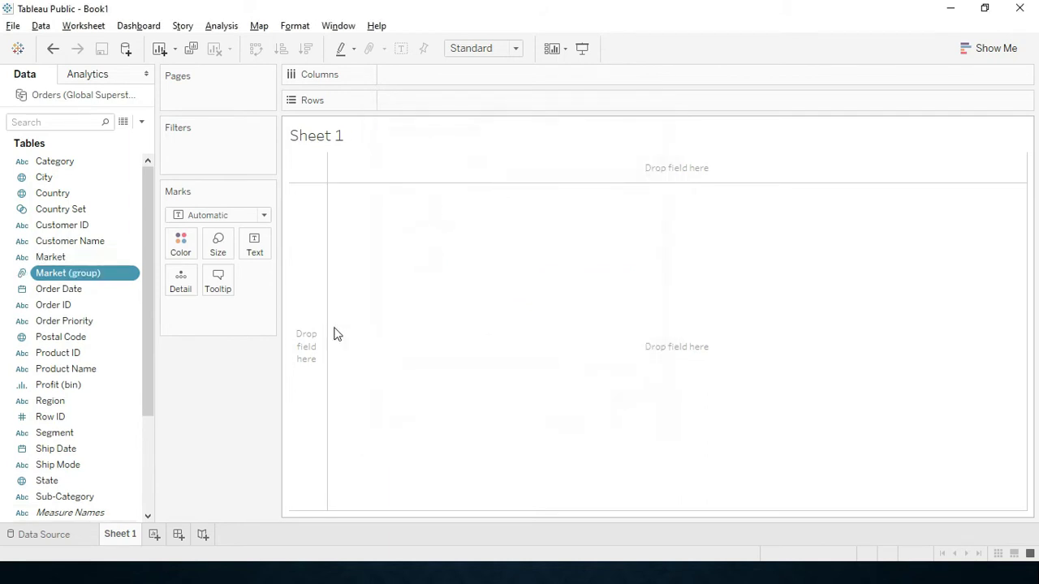
Step: Show Profit per Market (group) across columns: APAC 492,048, Something 671,195, USCA 304,214
double_click(70, 280)
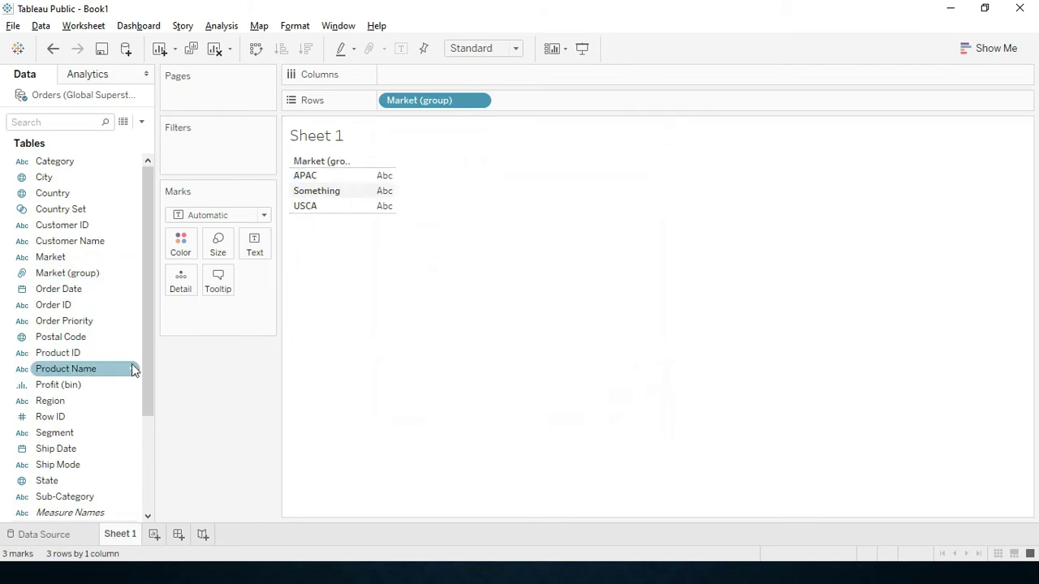
scroll(143, 466, down, 3)
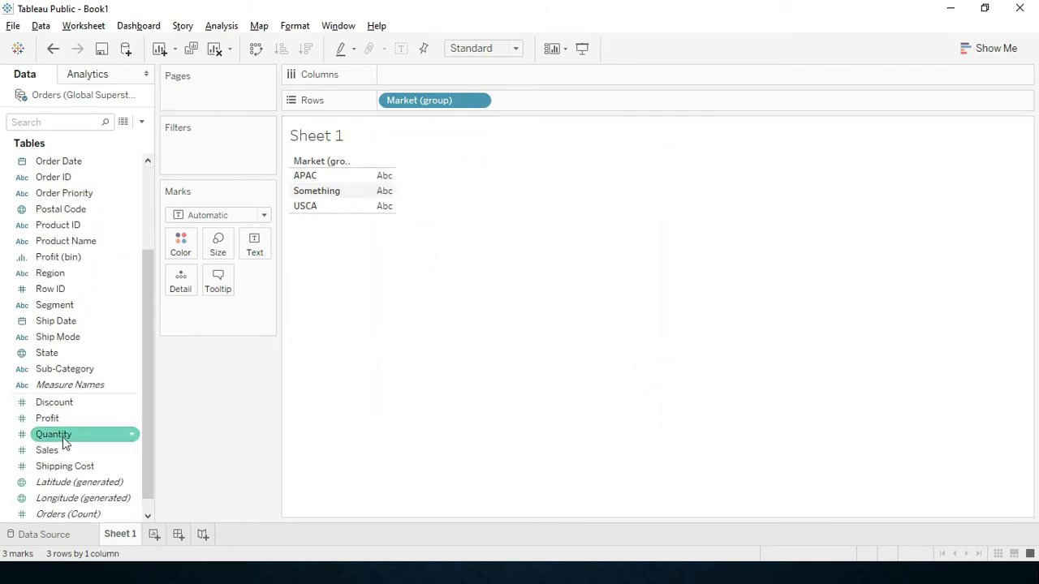
double_click(57, 420)
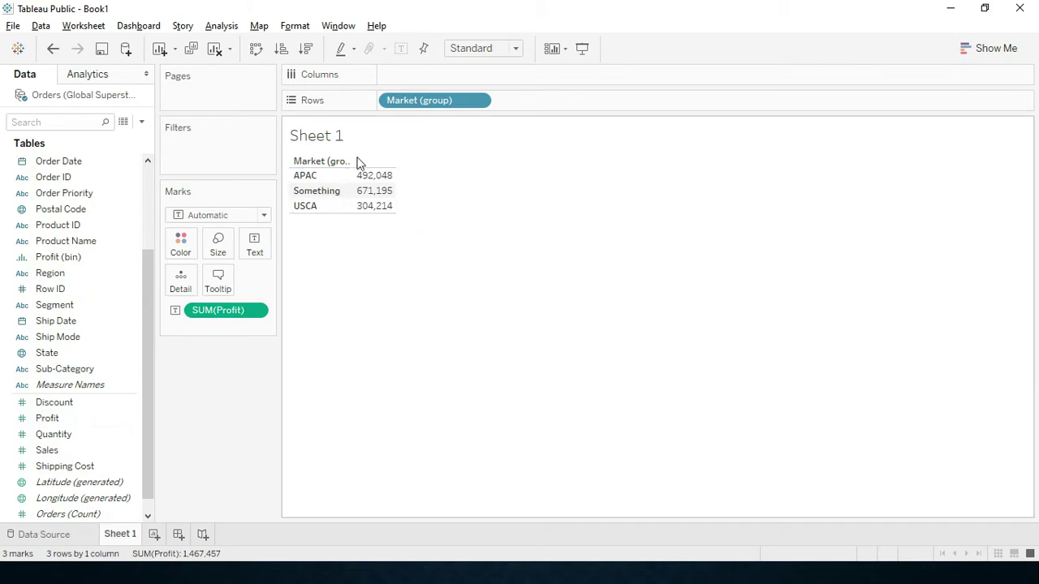
click(250, 50)
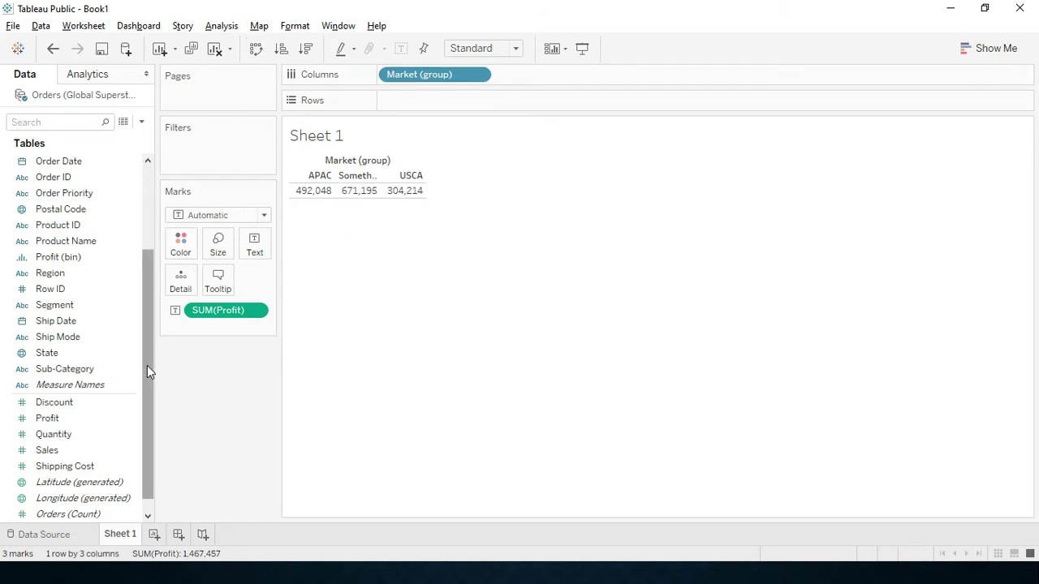
Step: Bring up the Create options for the Profit field
drag(147, 366, 144, 380)
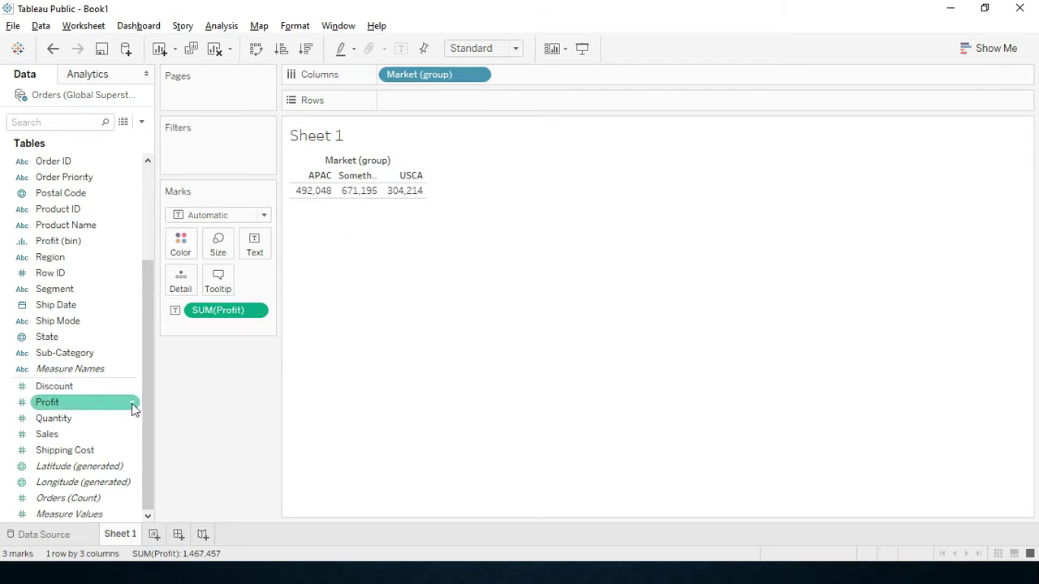
click(134, 405)
mouse_move(243, 227)
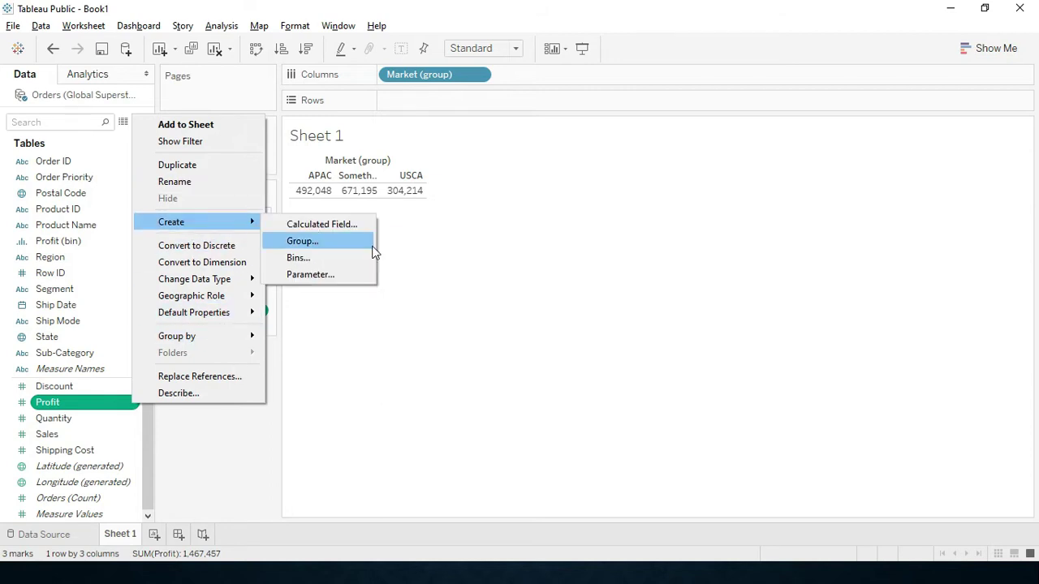
click(373, 250)
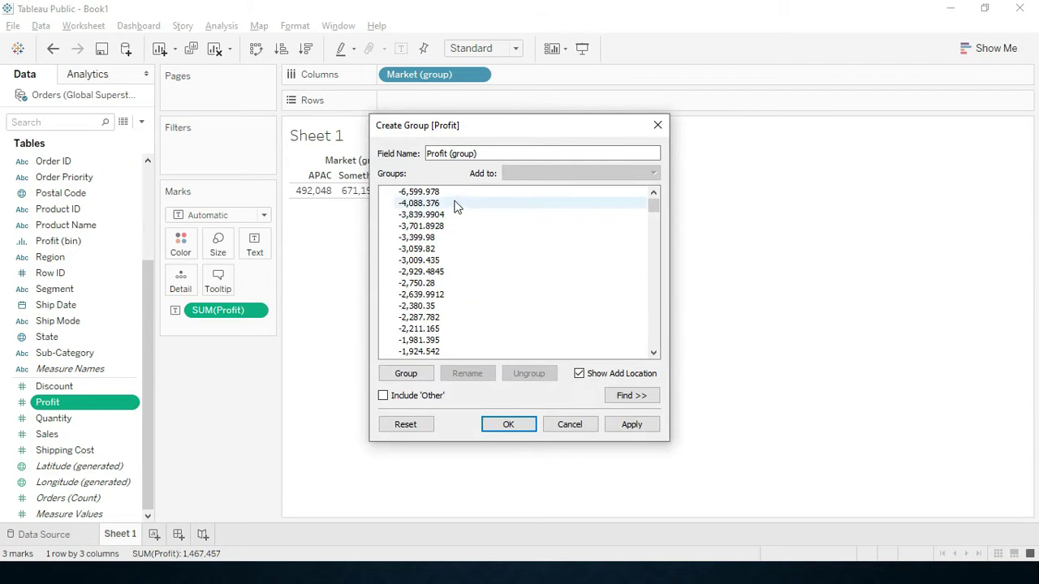
click(455, 195)
key(shift+Down)
key(shift+Down)
key(shift+Down)
key(shift+Down)
key(shift+Down)
key(shift+Down)
key(shift+Down)
key(shift+Down)
key(shift+Down)
key(shift+Down)
key(shift+Down)
key(shift+Down)
key(shift+Down)
key(shift+Down)
key(shift+Down)
key(shift+Down)
key(shift+Down)
key(shift+Down)
key(shift+Down)
key(shift+Down)
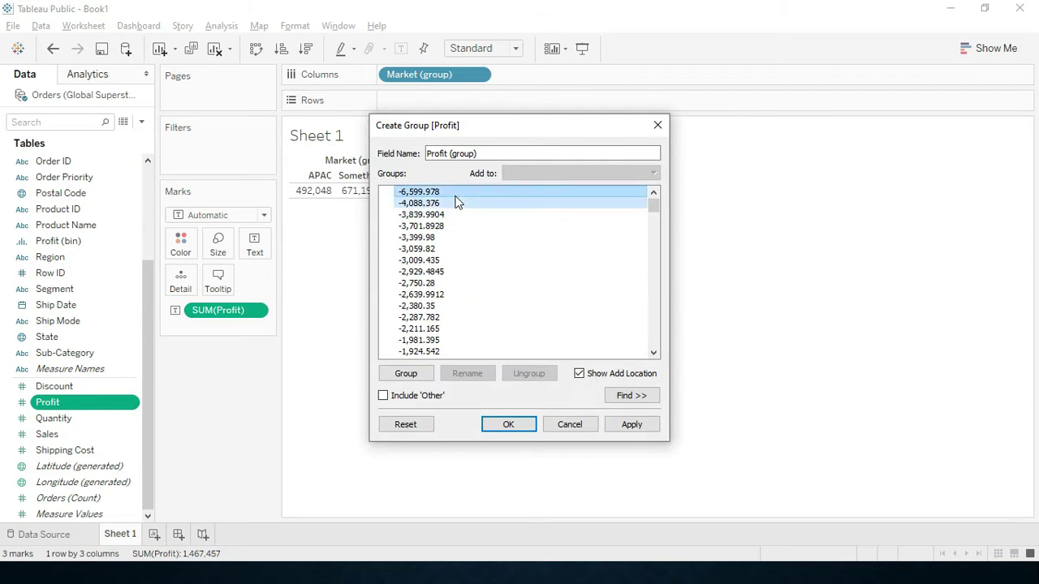
key(shift+Down)
key(shift+Down)
key(shift+Down)
key(shift+Down)
key(shift+Down)
key(shift+Down)
key(shift+Down)
key(shift+Down)
key(shift+Down)
key(shift+Down)
key(shift+Down)
key(shift+Down)
key(shift+Down)
key(shift+Down)
key(shift+Down)
key(shift+Down)
key(shift+Down)
key(shift+Down)
key(shift+Down)
key(shift+Down)
key(shift+Down)
key(shift+Down)
key(shift+Down)
key(shift+Down)
key(shift+Down)
key(shift+Down)
key(shift+Down)
key(shift+Down)
key(shift+Down)
key(shift+Down)
key(shift+Down)
key(shift+Down)
key(shift+Down)
click(655, 126)
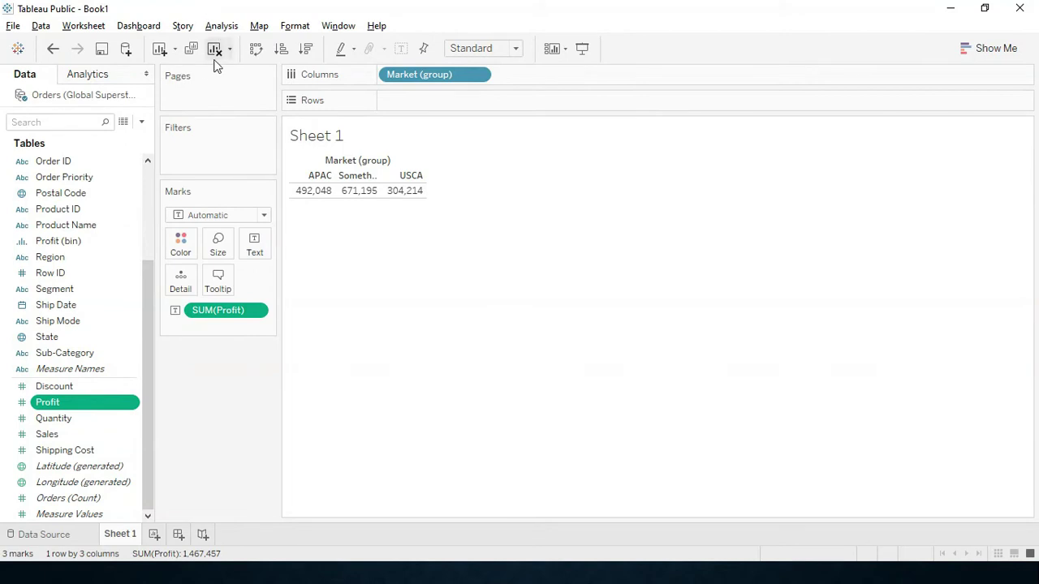
Step: Clear Sheet 1 and look through the Market field's options
click(214, 48)
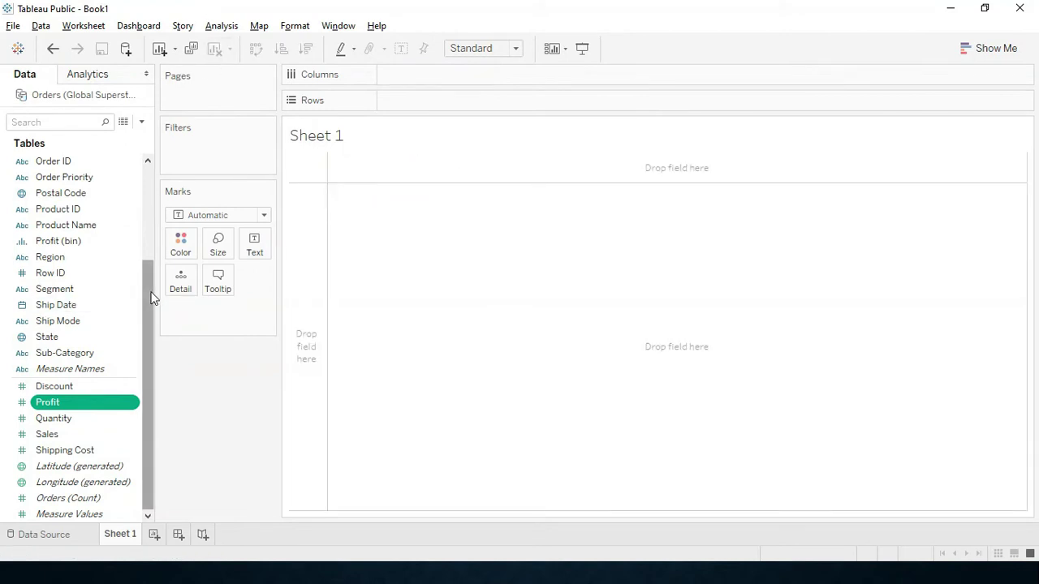
drag(151, 290, 139, 106)
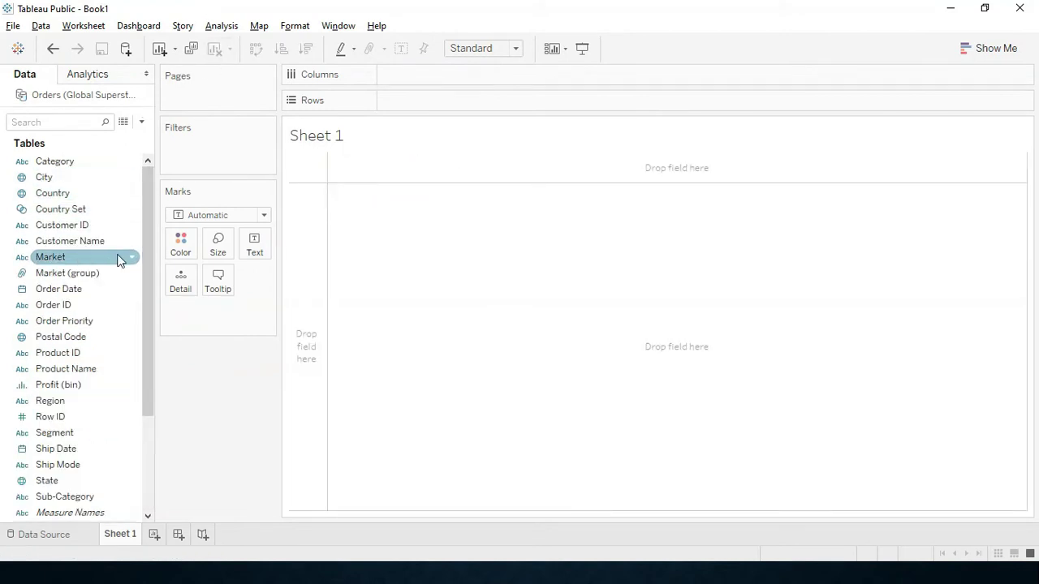
right_click(139, 260)
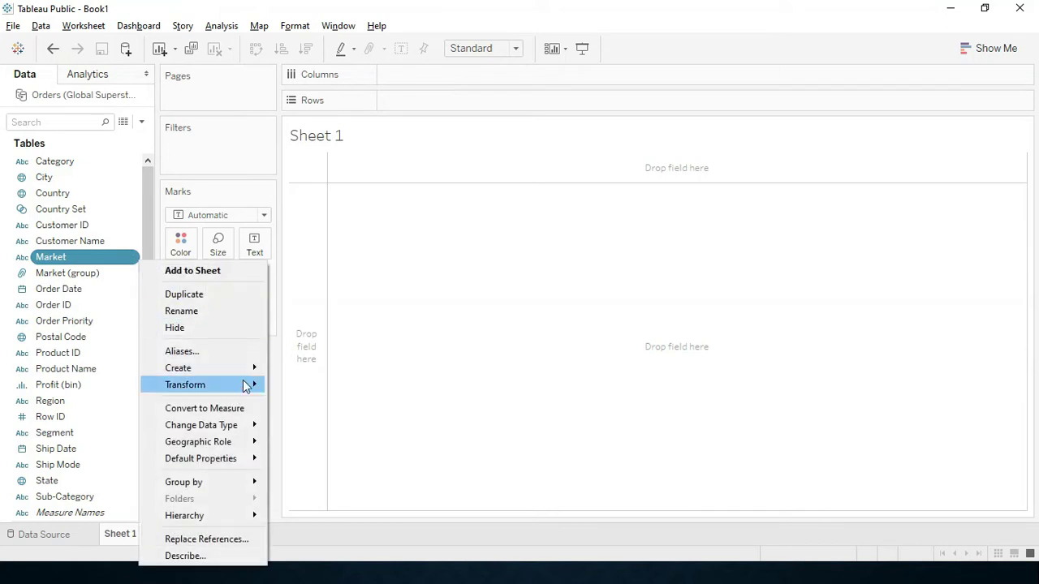
mouse_move(251, 369)
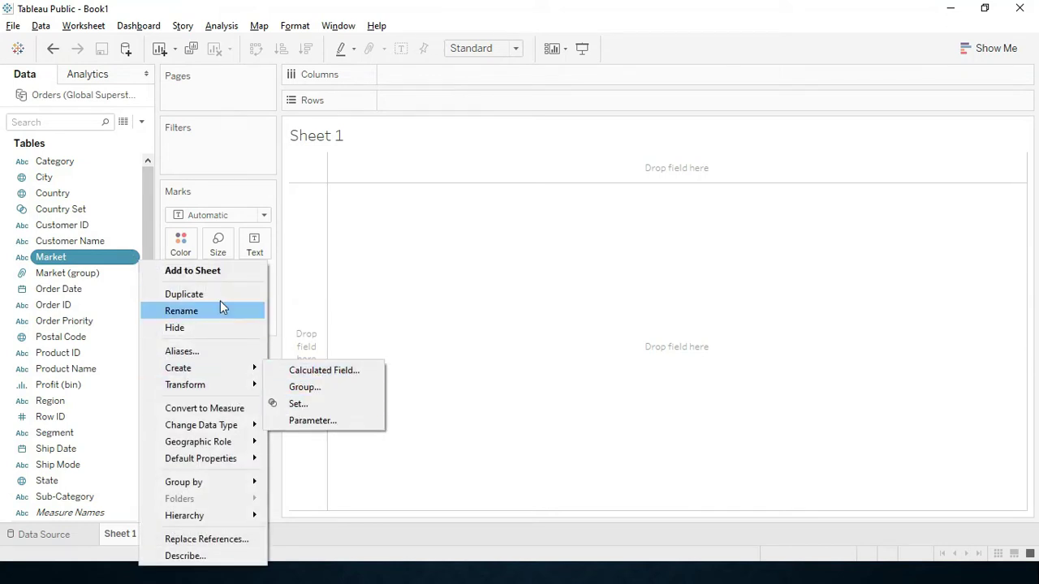
drag(148, 225, 168, 393)
Step: Open Create > Bins for Sales, which proposes Sales (bin) at size 366
click(97, 403)
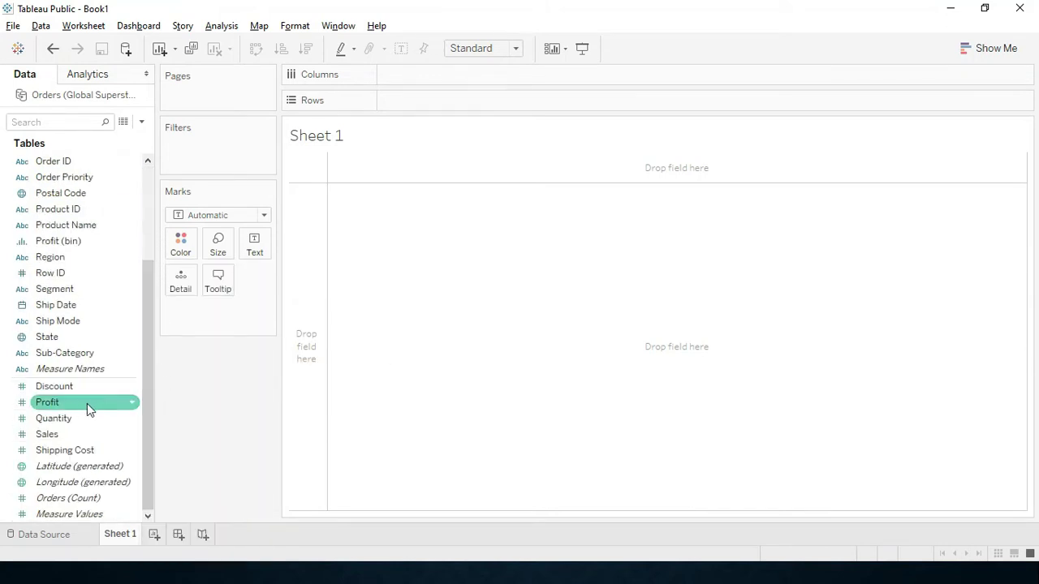
click(116, 389)
click(109, 419)
click(111, 435)
click(132, 434)
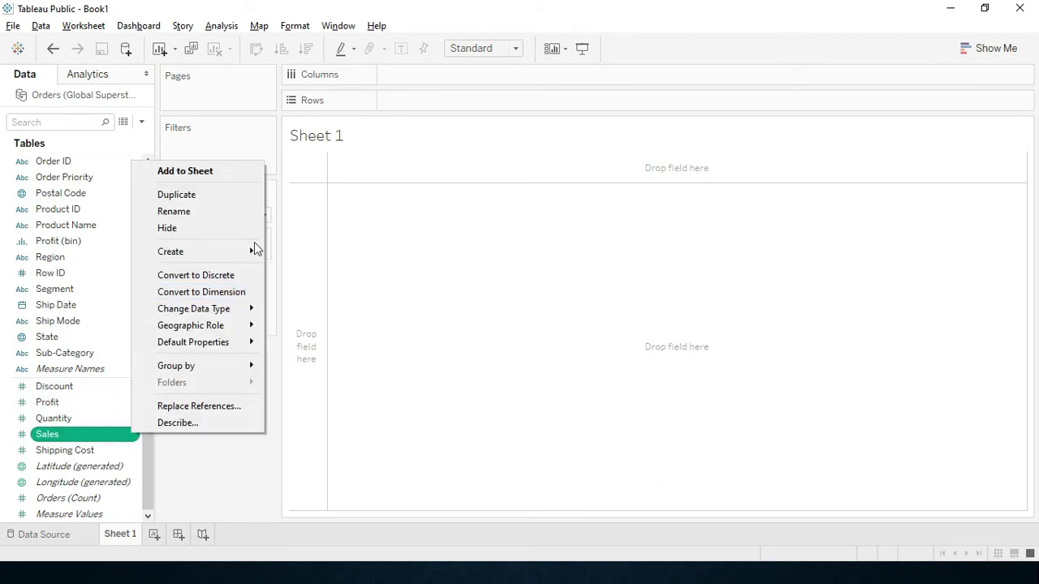
mouse_move(254, 243)
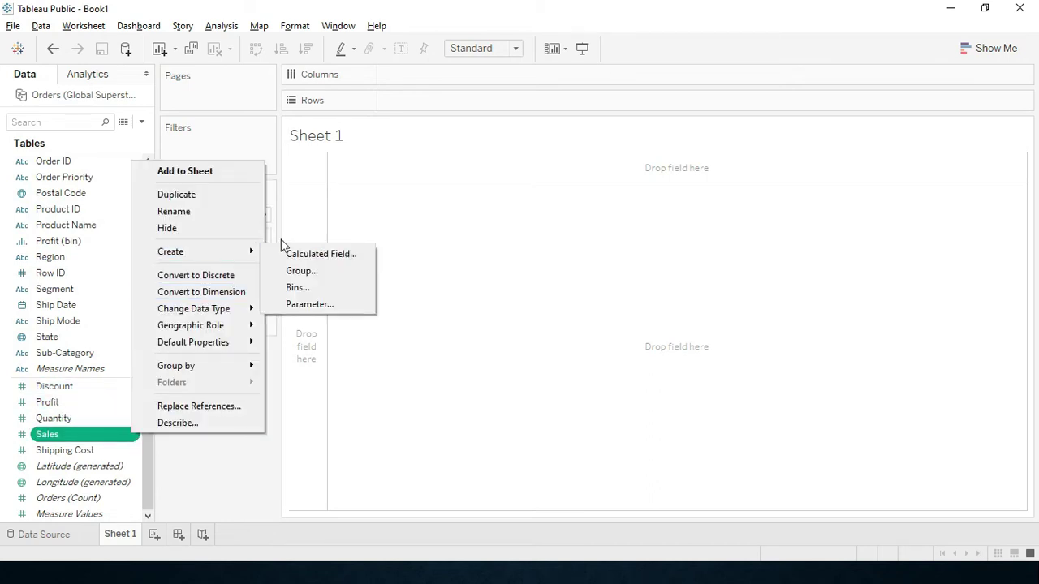
click(297, 290)
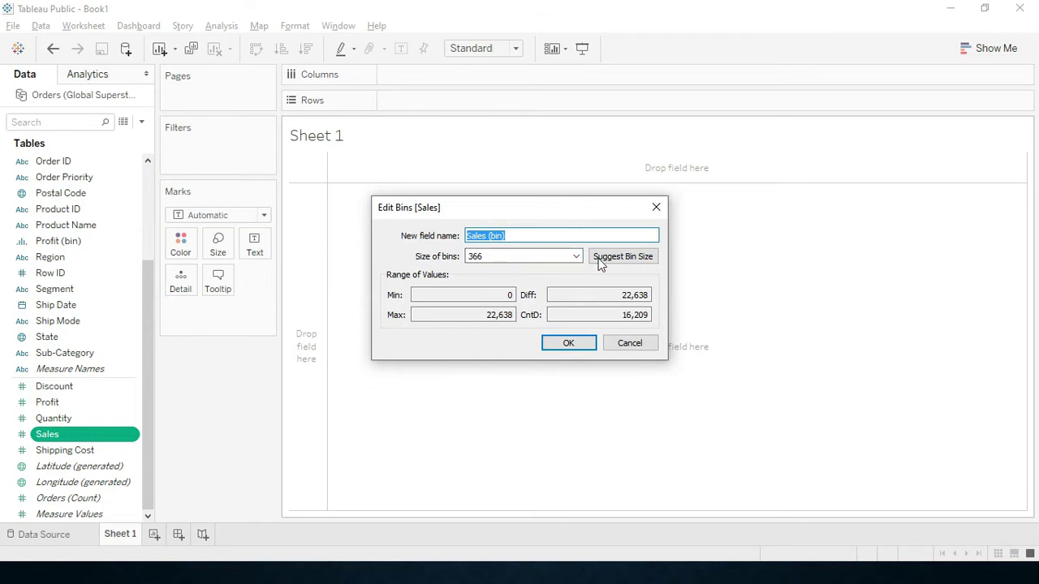
Step: Change the bin size from 366 to 3 and create the Sales (bin) field
click(575, 258)
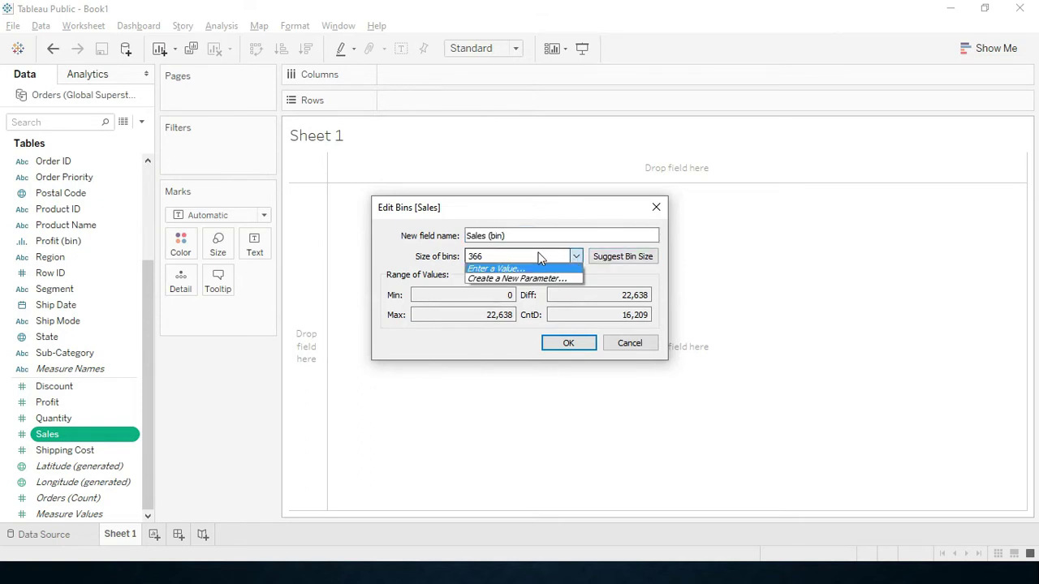
click(538, 255)
key(BackSpace)
key(BackSpace)
key(BackSpace)
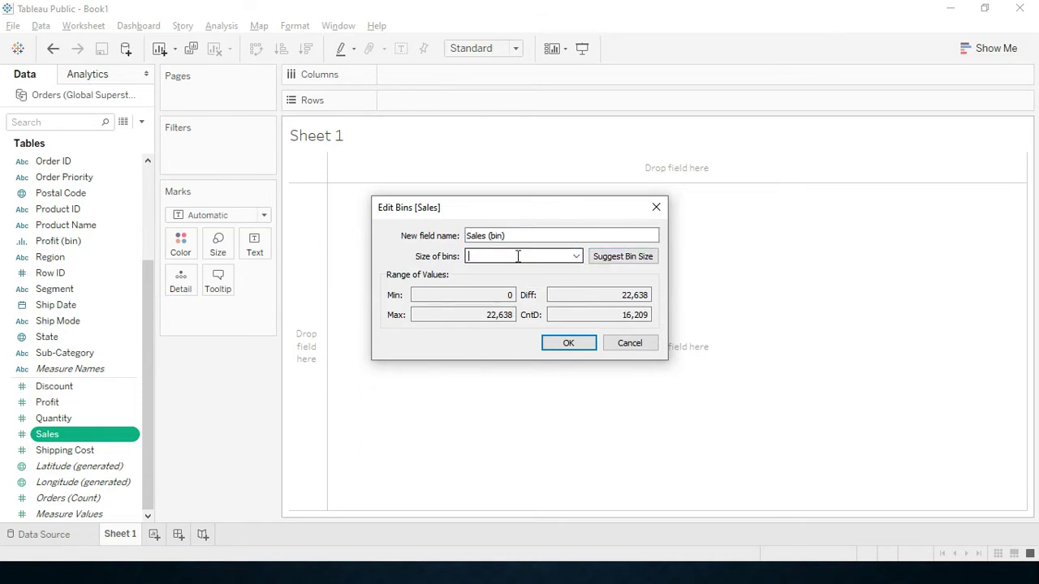
text(3)
click(559, 346)
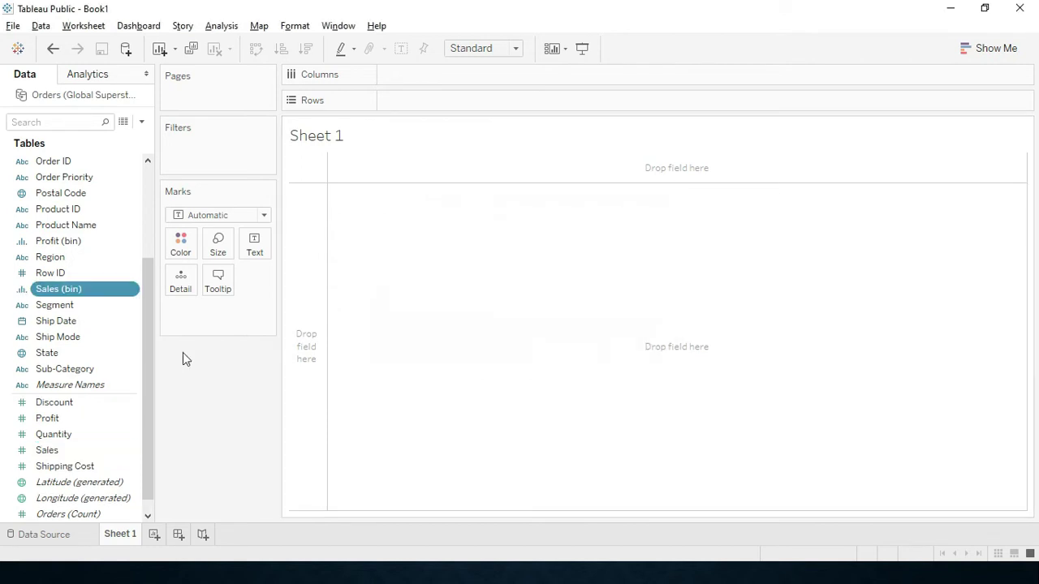
Step: List the Sales (bin) values 0, 3, 6… down the rows of Sheet 1
double_click(45, 289)
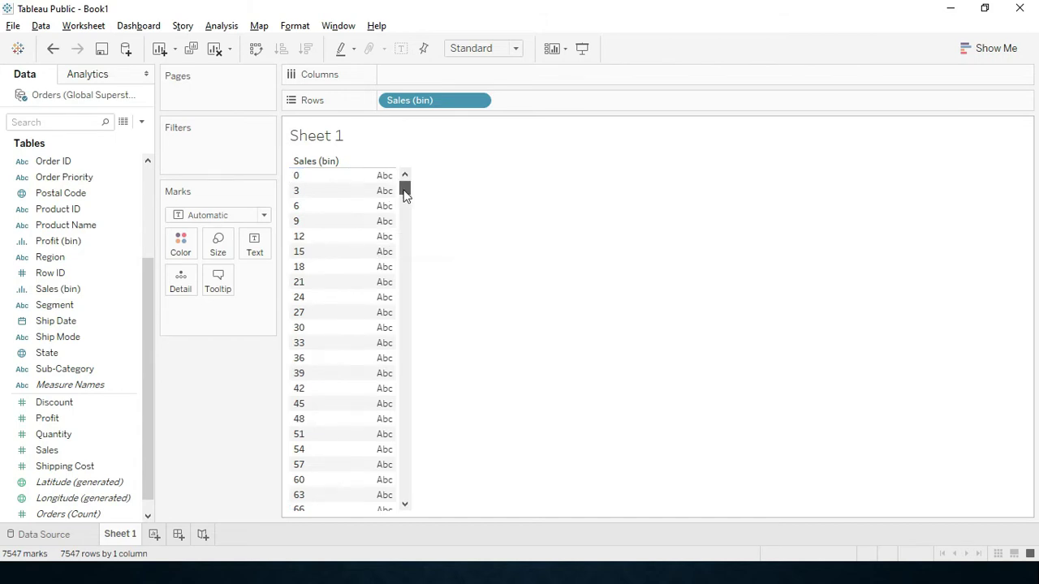
mouse_move(405, 191)
mouse_down()
mouse_move(417, 484)
mouse_move(429, 230)
mouse_move(408, 184)
mouse_up()
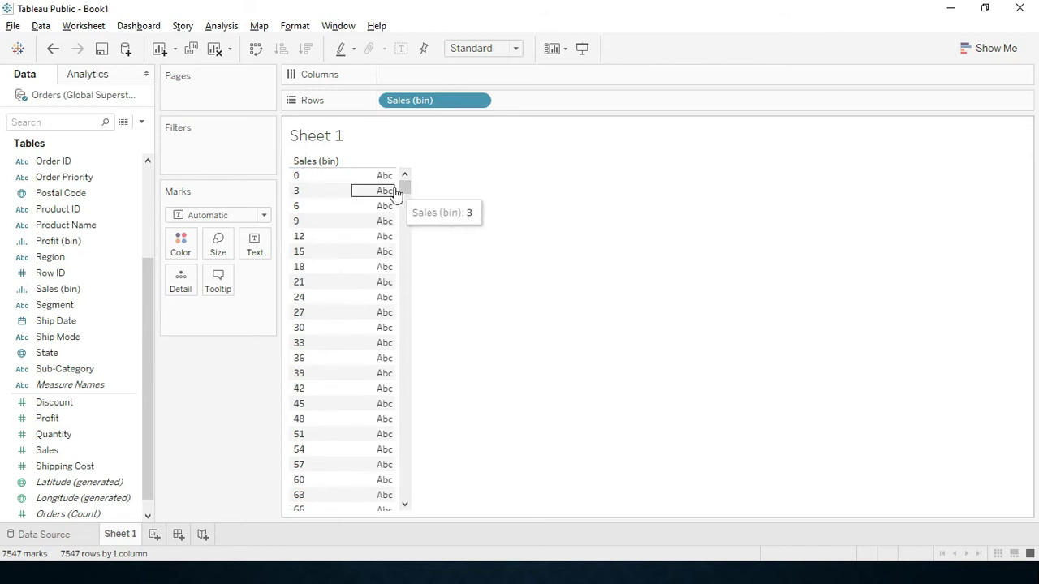
drag(407, 193, 401, 151)
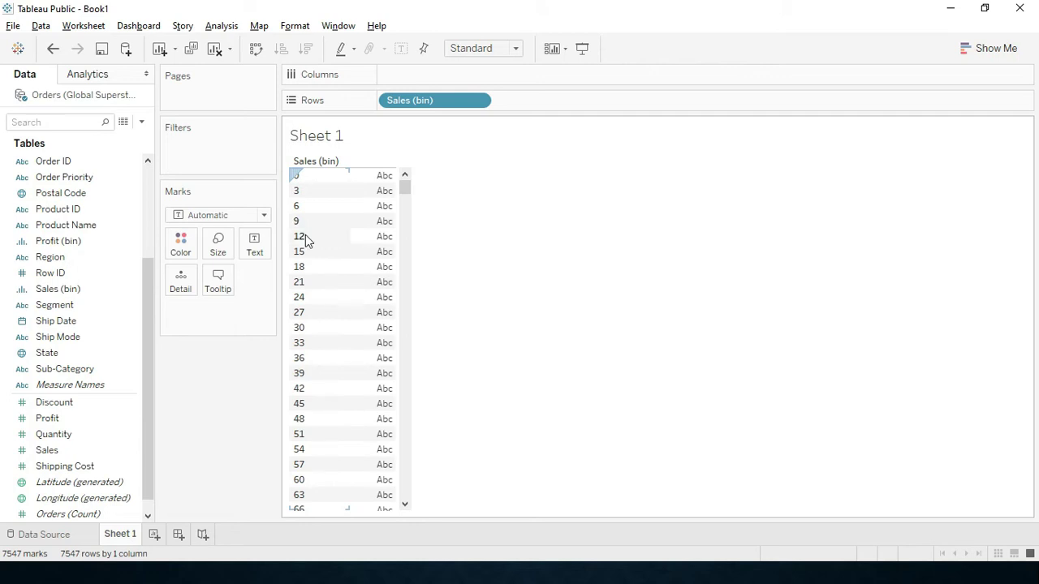
drag(406, 188, 412, 100)
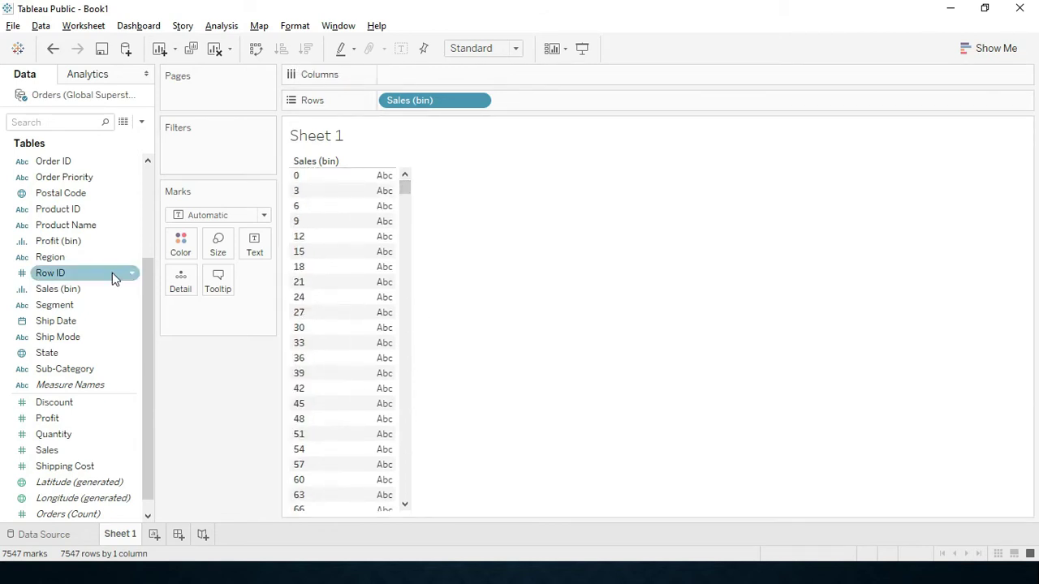
Step: Show SUM(Profit) per Sales bin, then replace it with SUM(Sales) and scroll the table
double_click(81, 428)
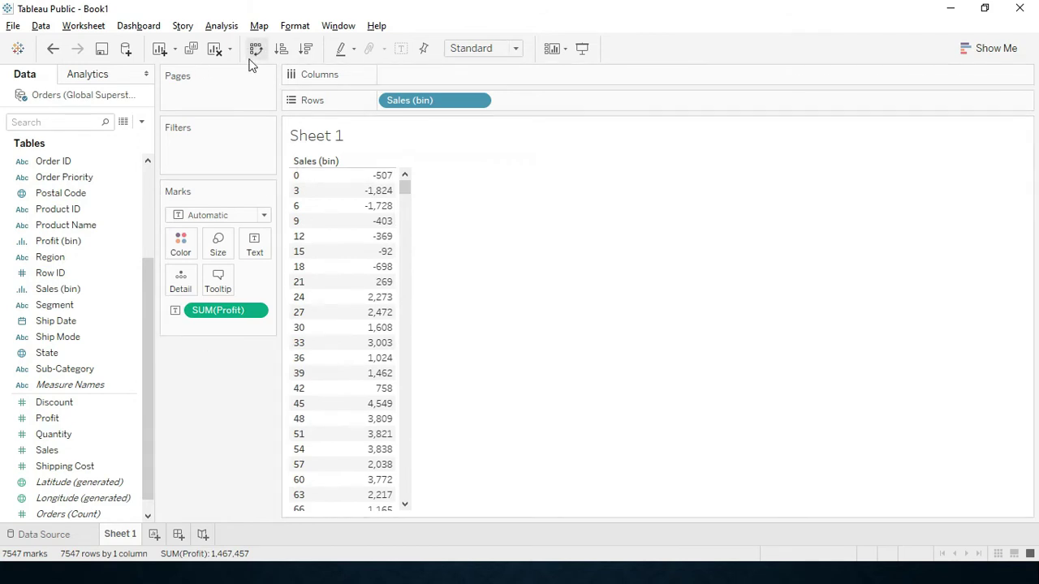
drag(219, 310, 49, 431)
double_click(47, 450)
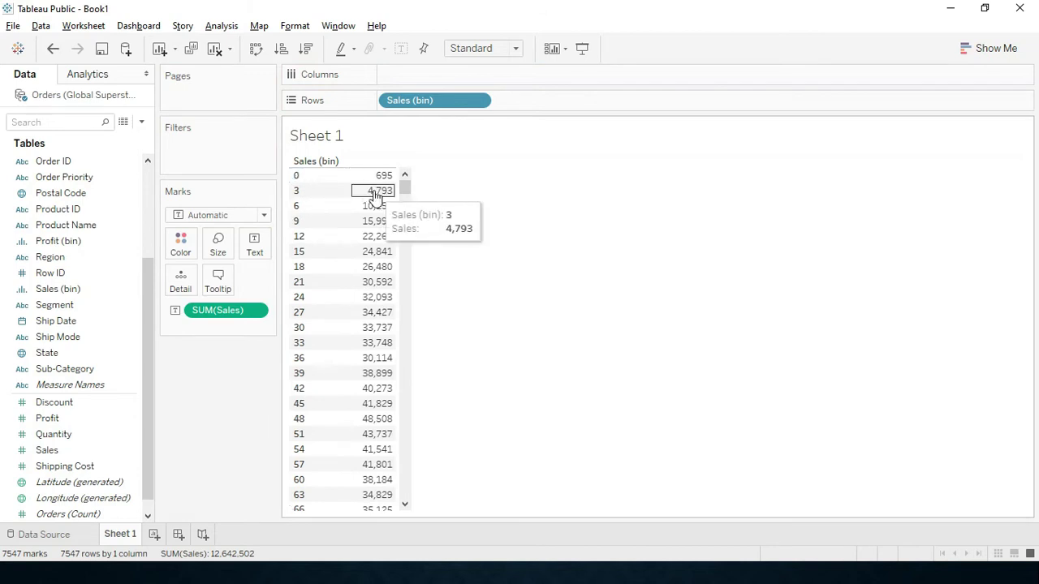
drag(402, 187, 400, 254)
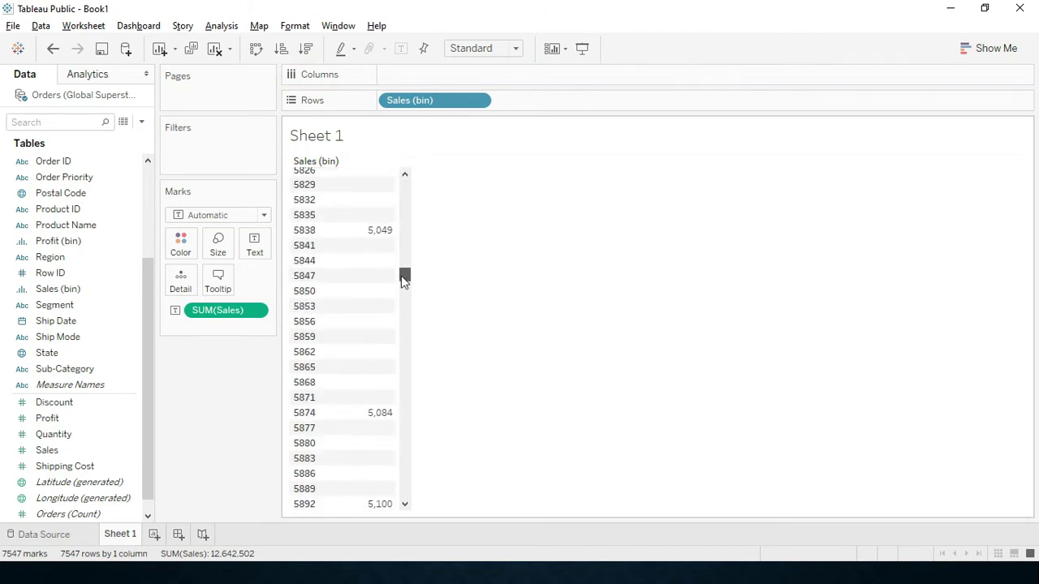
drag(403, 278, 406, 295)
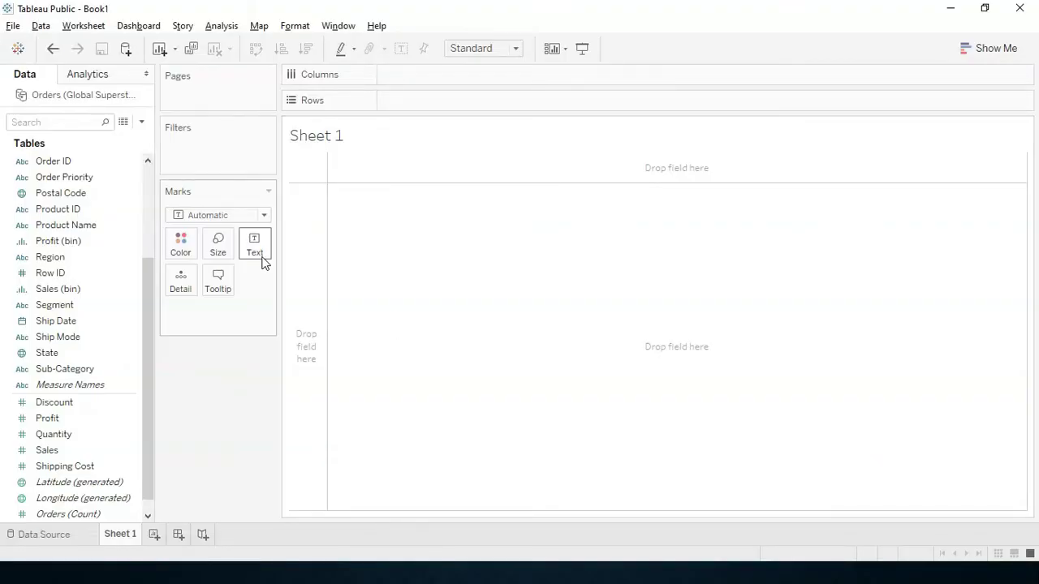
Step: Look through the Profit and Market field options without making changes
click(77, 306)
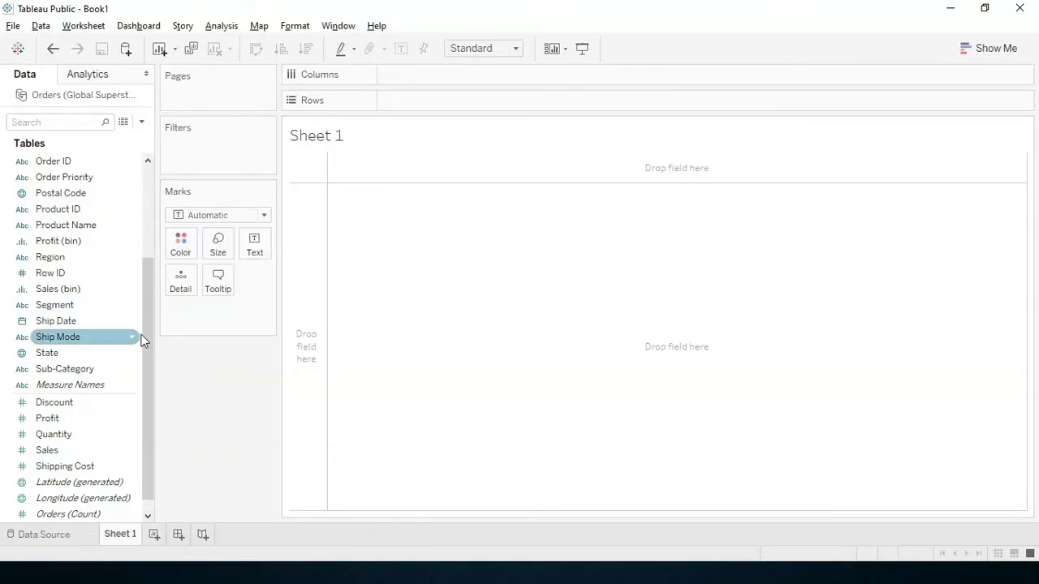
right_click(132, 423)
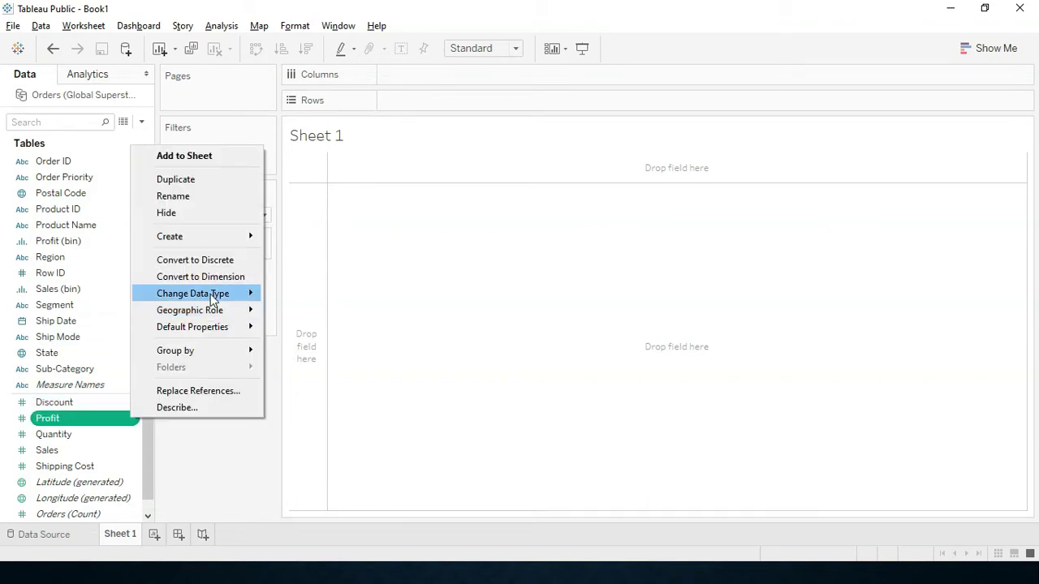
mouse_move(240, 237)
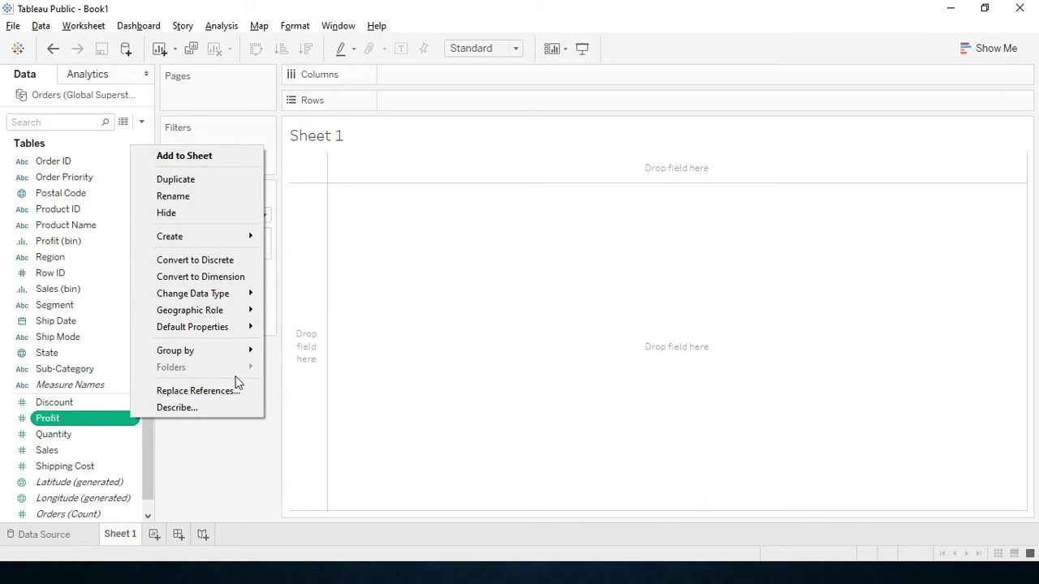
click(176, 505)
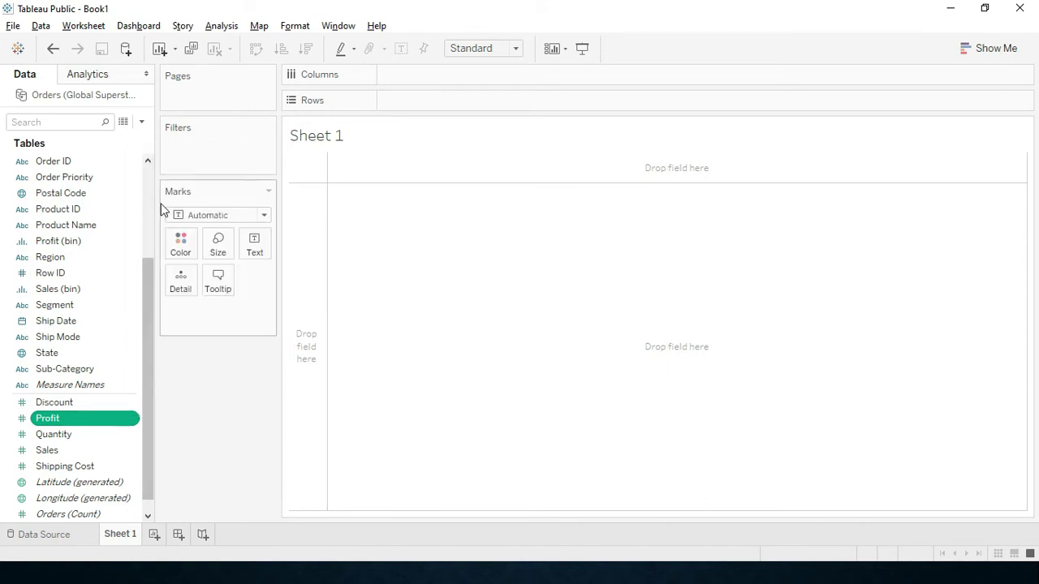
scroll(154, 206, up, 3)
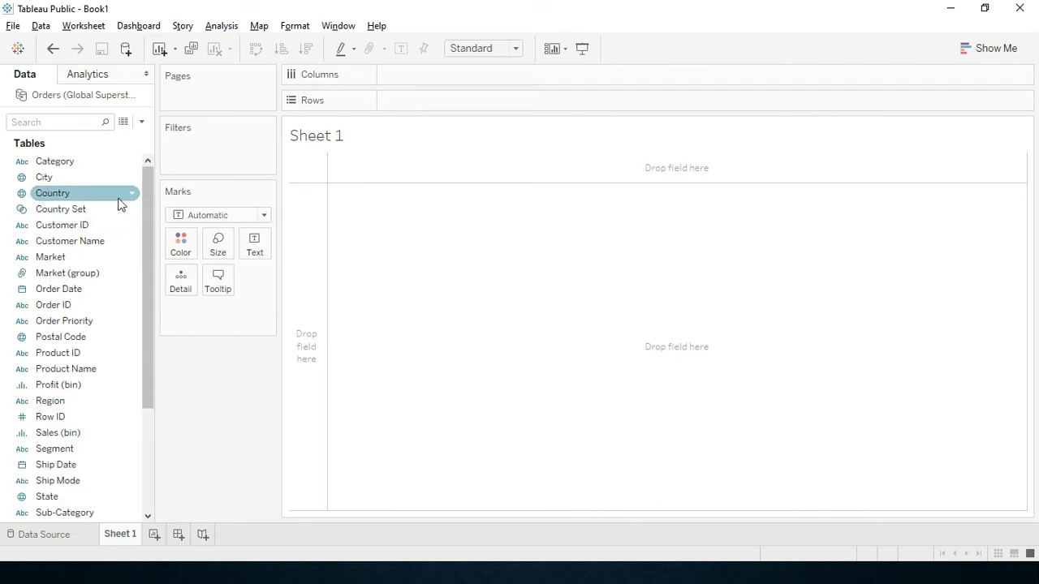
click(130, 260)
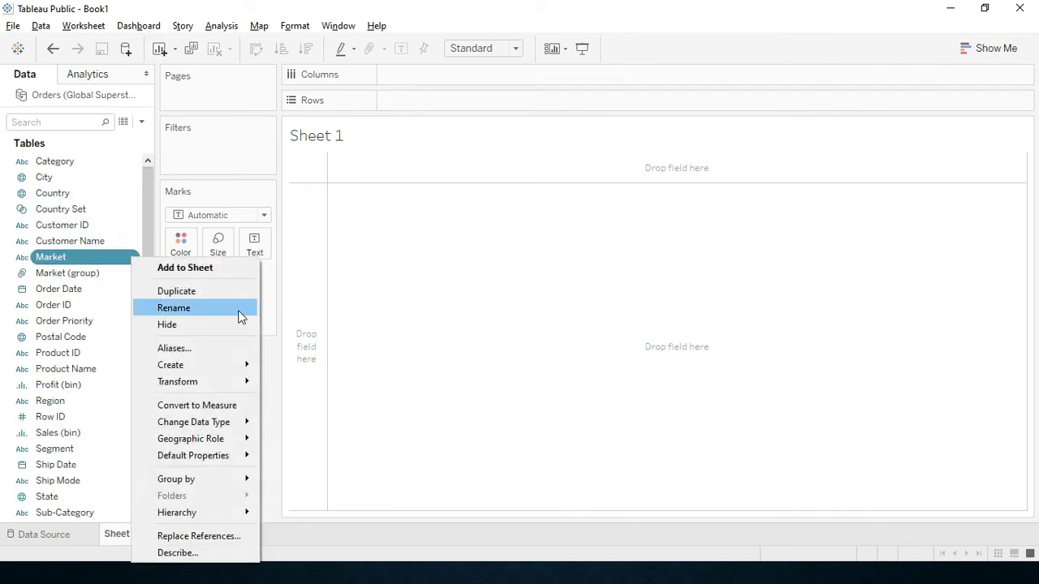
mouse_move(232, 369)
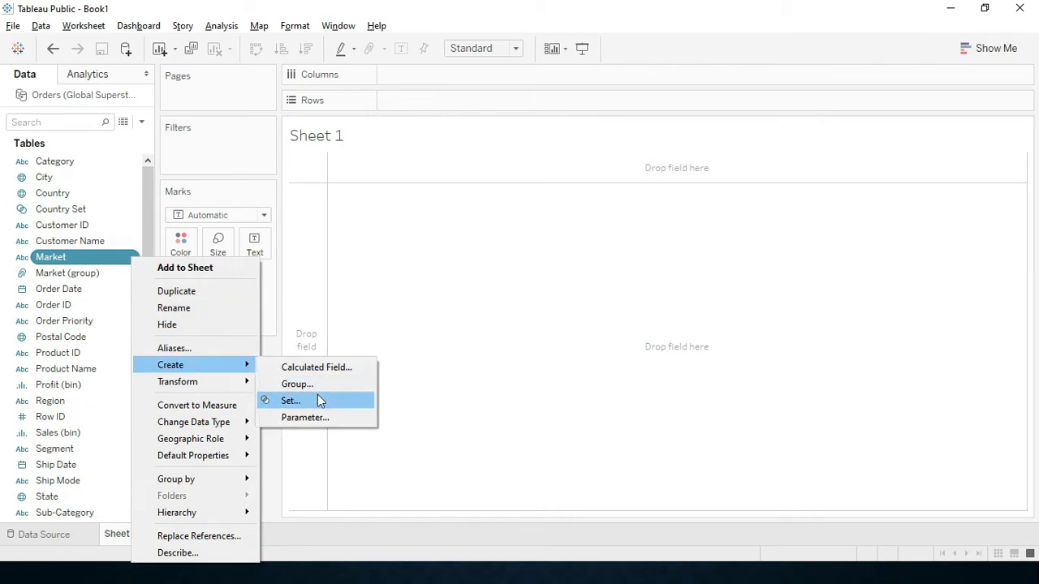
Step: Start a new set named Set 1 from the Country field
click(114, 200)
click(131, 197)
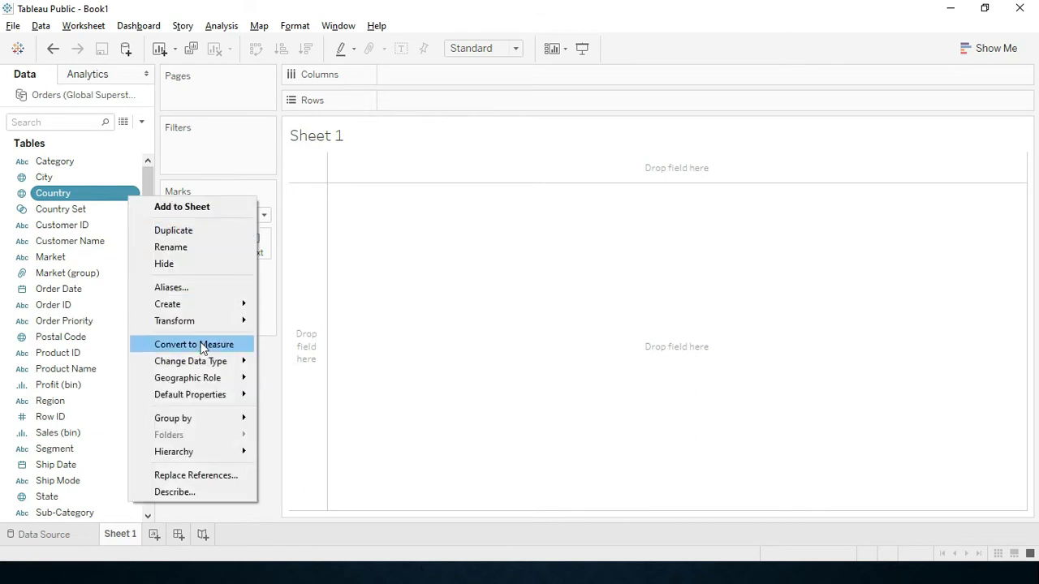
mouse_move(241, 304)
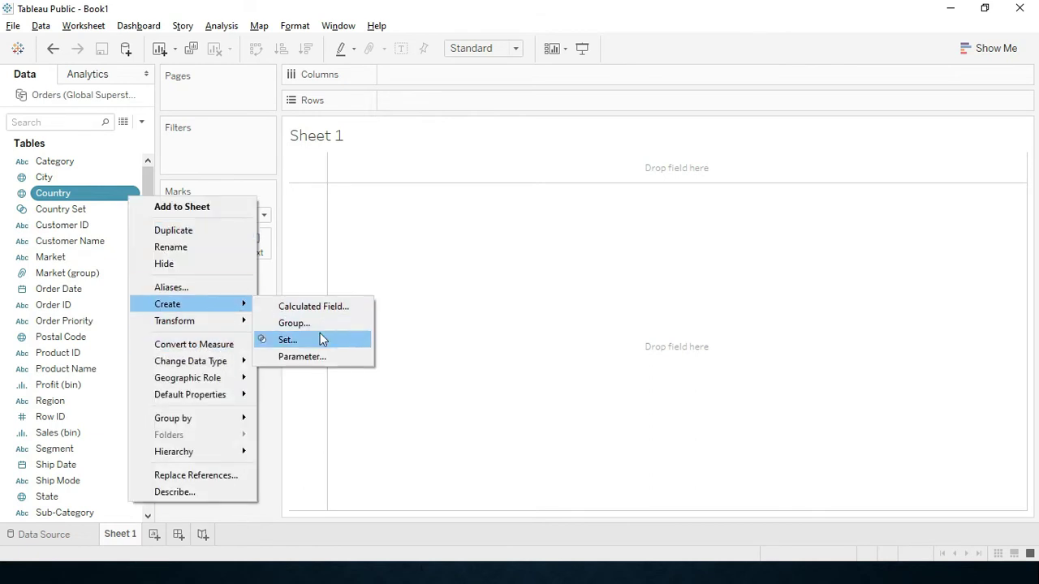
click(319, 339)
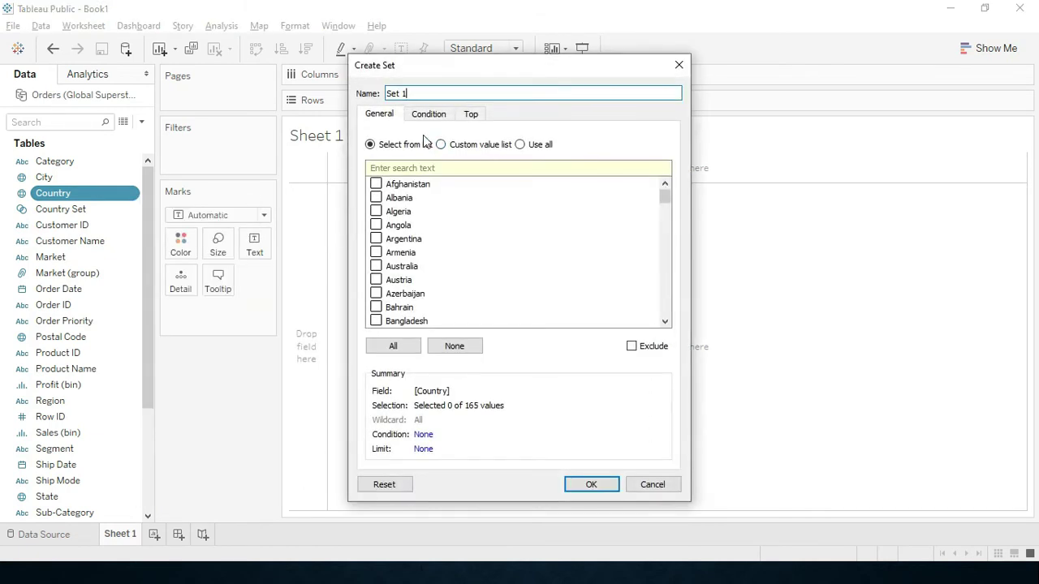
Step: Try a By field condition on Set 1 using Market as a distinct count
click(400, 185)
click(399, 197)
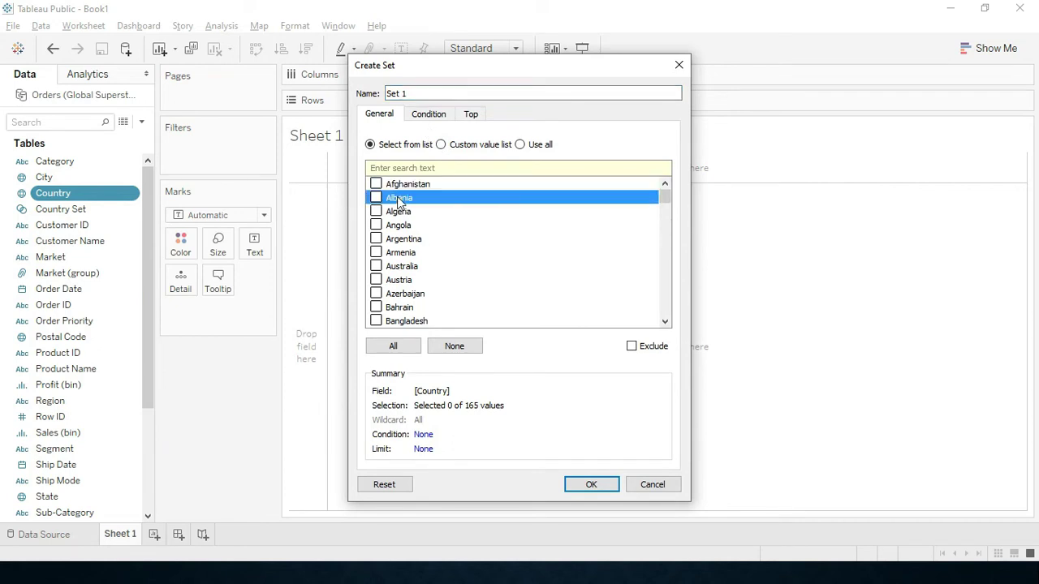
click(426, 118)
click(396, 153)
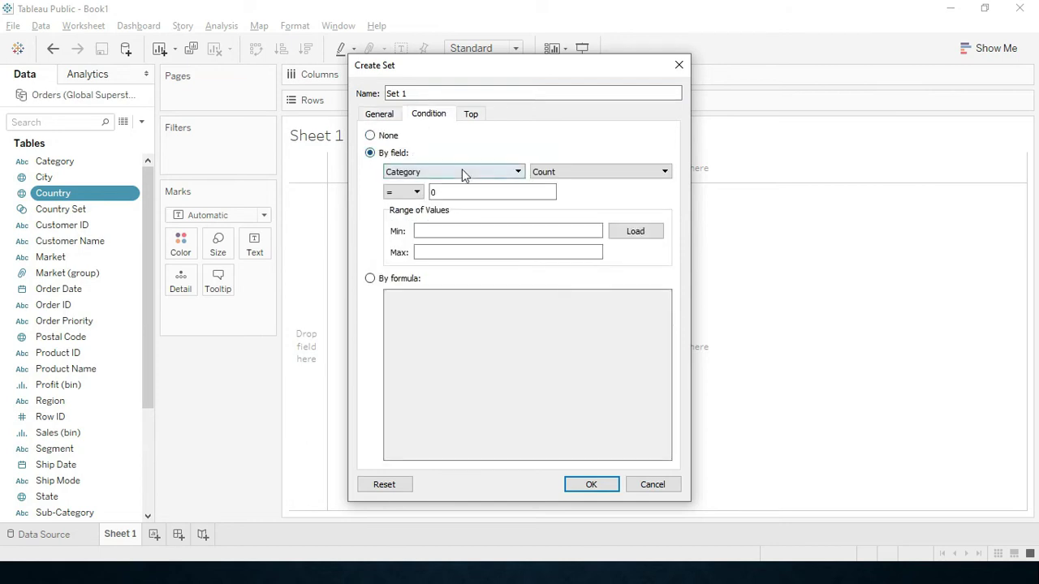
click(462, 169)
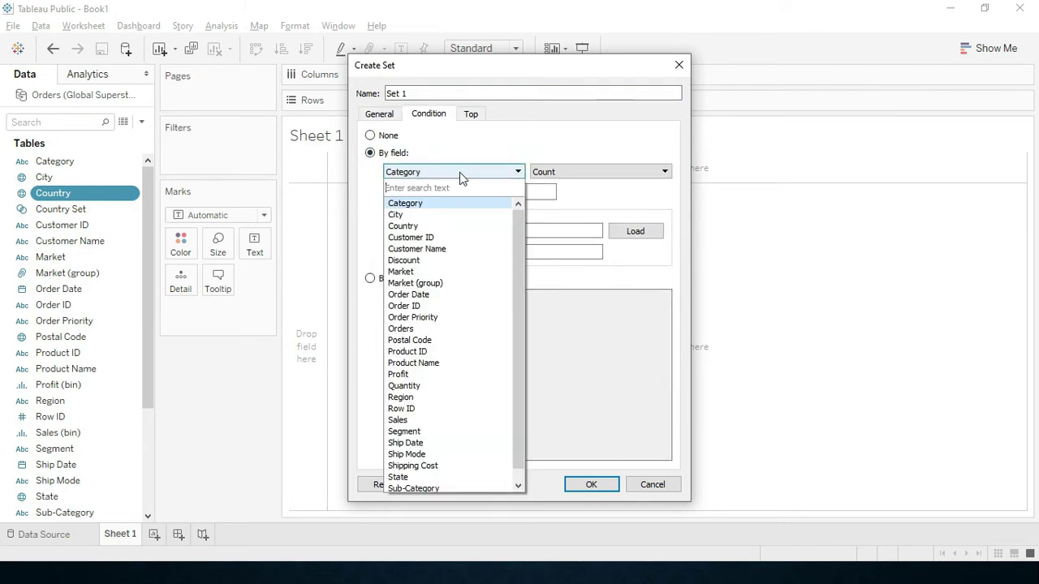
click(431, 274)
click(592, 168)
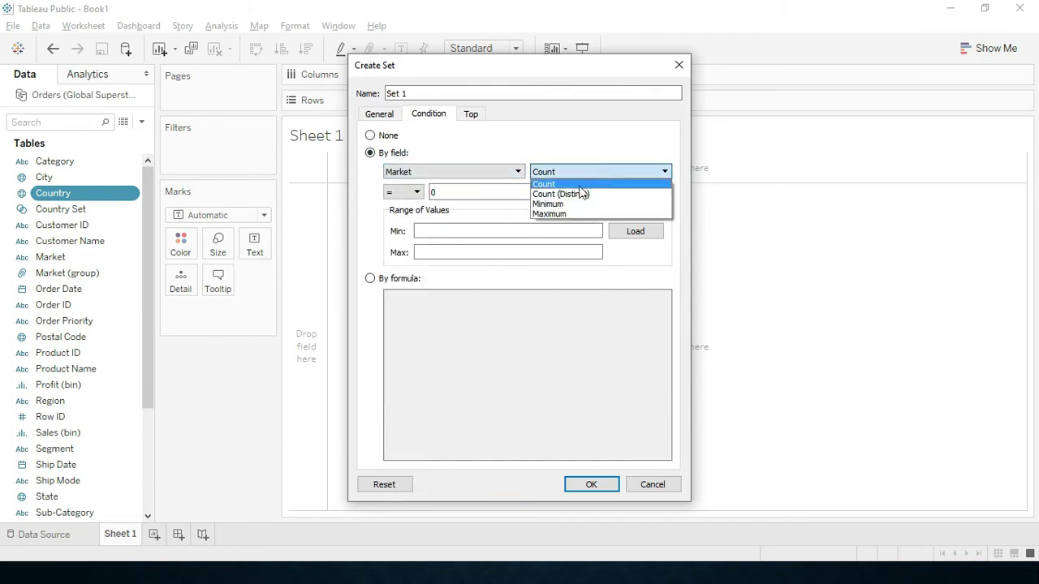
click(576, 197)
Step: Switch the condition to Sum of Profit with equals, then choose By formula instead
click(502, 171)
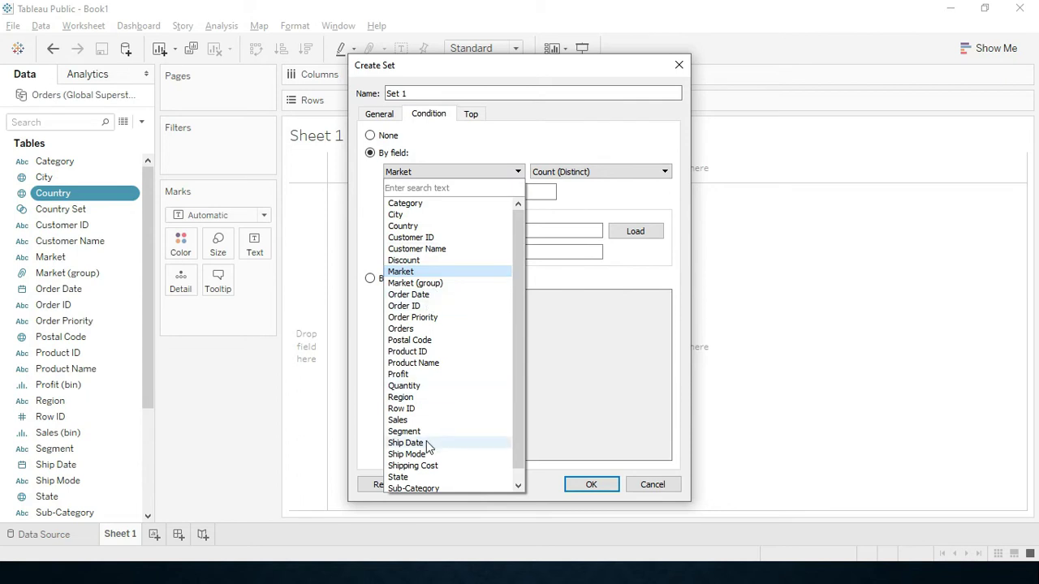
scroll(492, 480, down, 1)
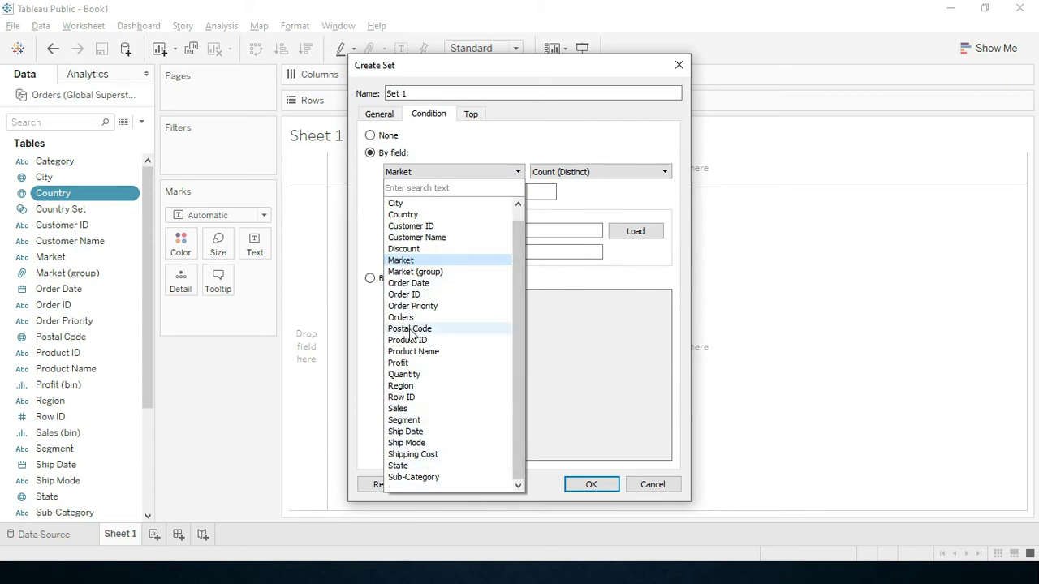
click(417, 365)
click(560, 173)
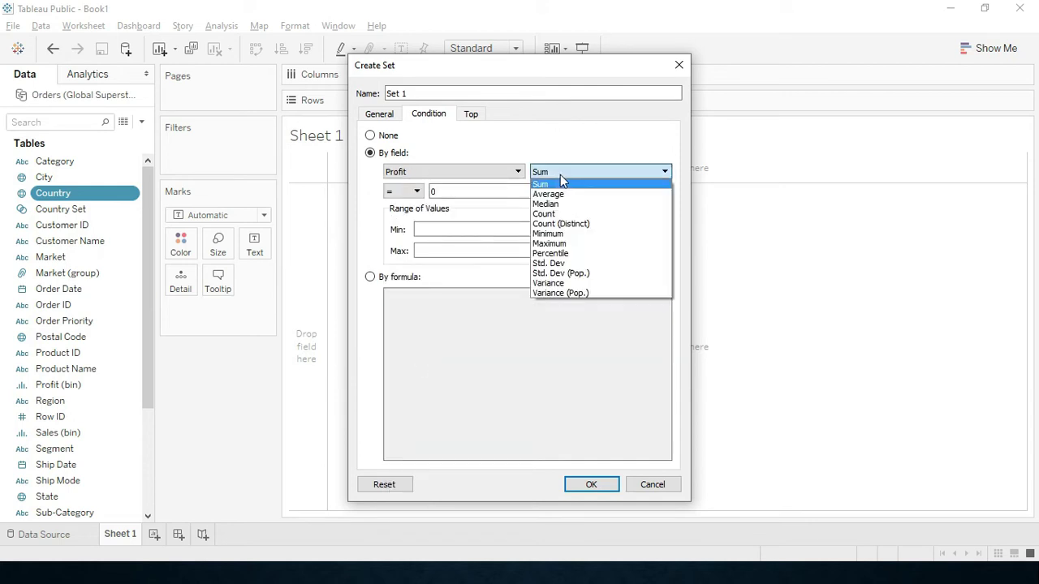
click(546, 185)
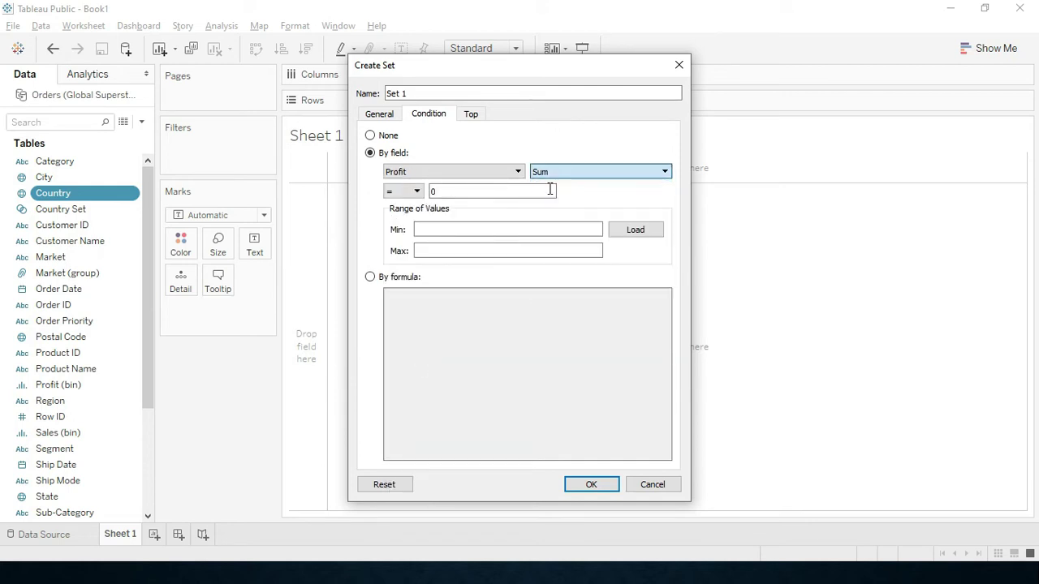
click(437, 193)
click(405, 191)
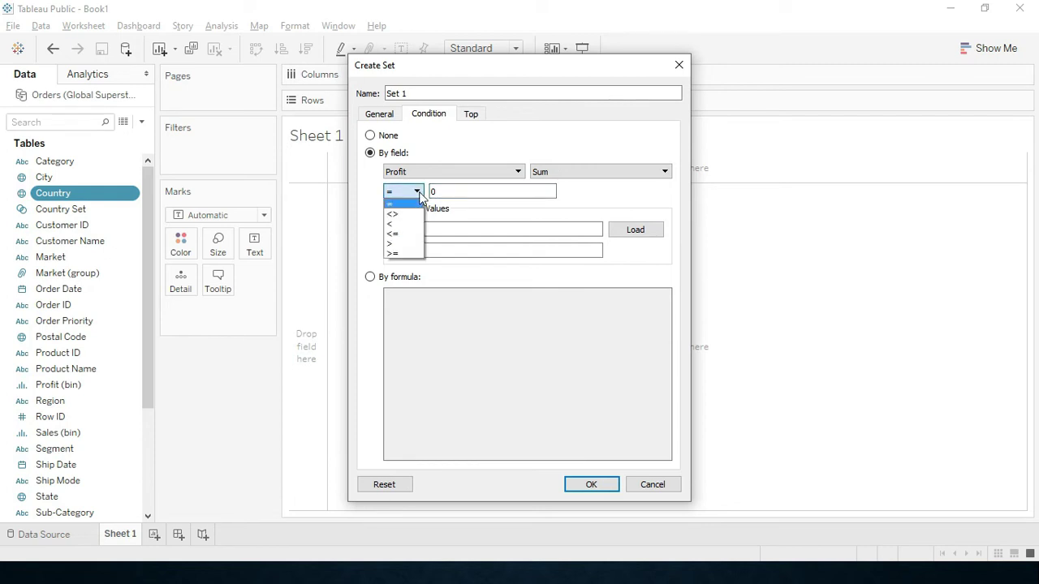
click(476, 214)
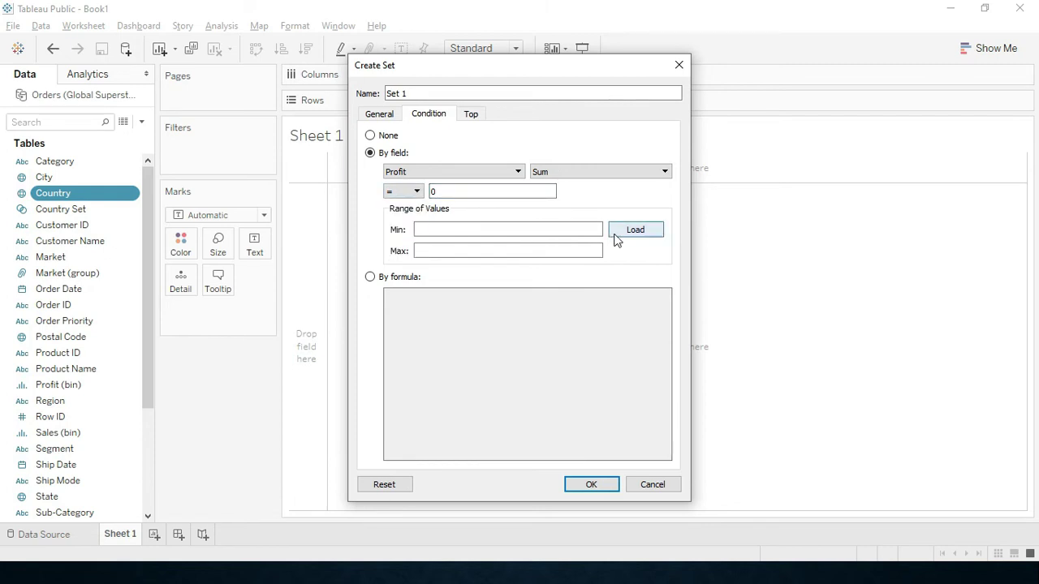
click(408, 280)
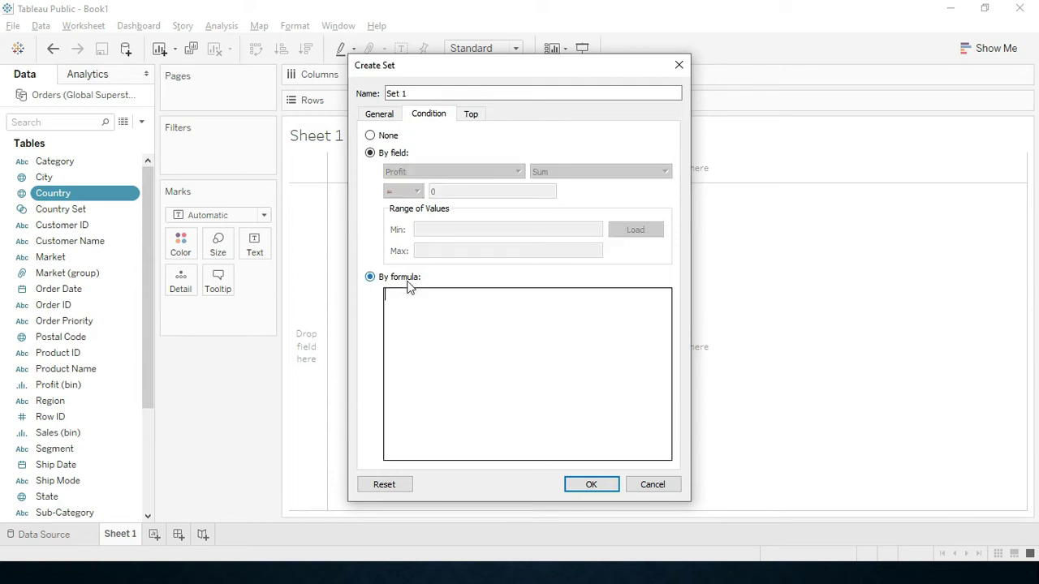
Step: Give Set 1 a Top rule by field: top 10 countries by Sum of Profit
click(473, 115)
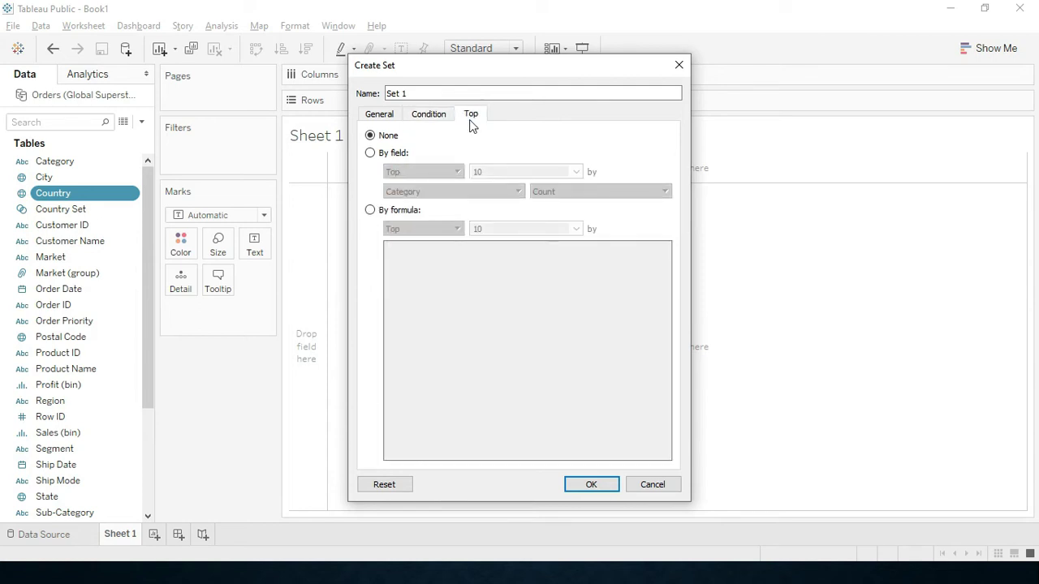
click(385, 154)
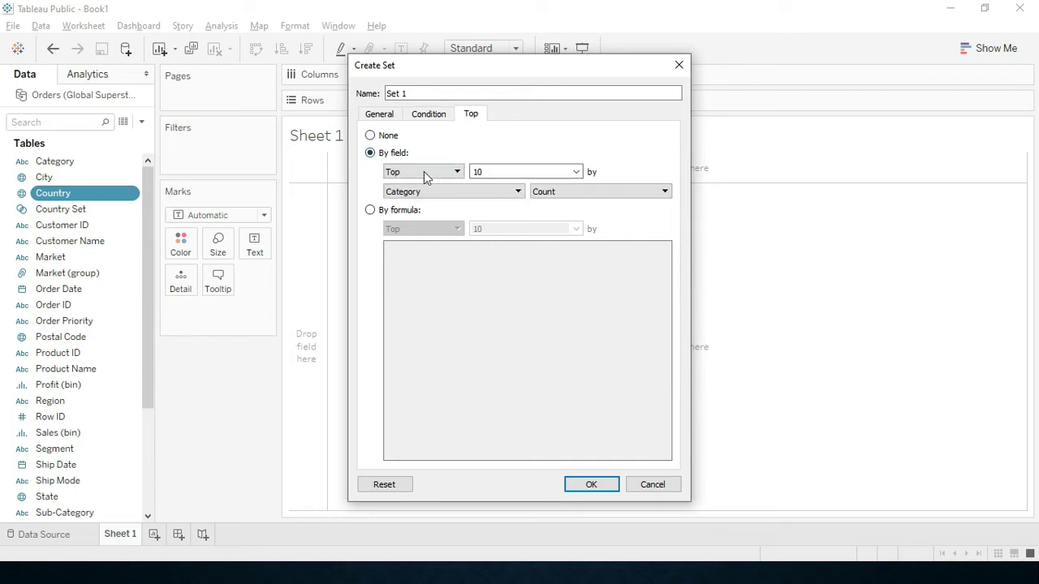
click(424, 171)
click(510, 169)
click(480, 193)
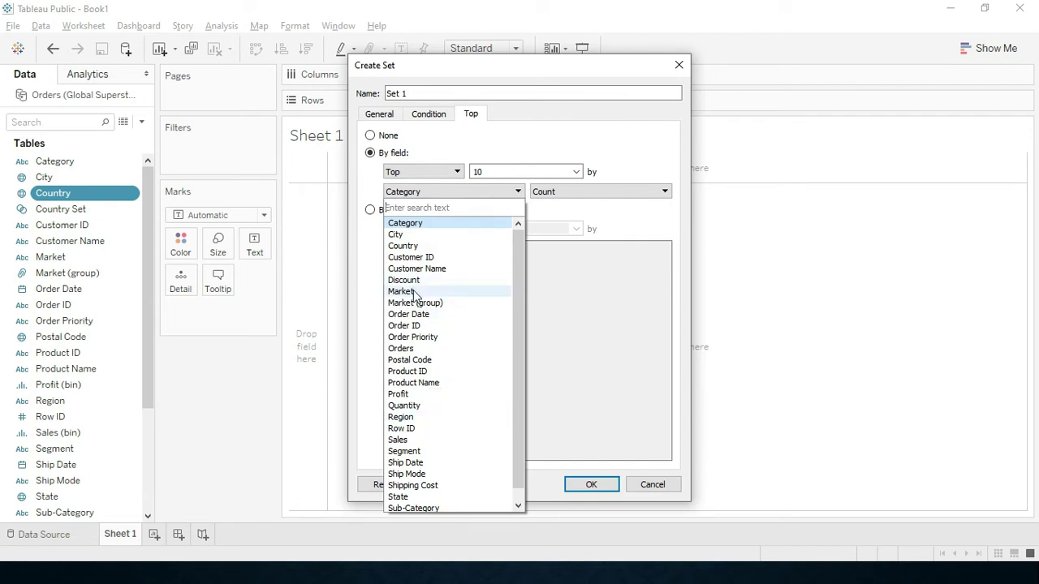
click(423, 395)
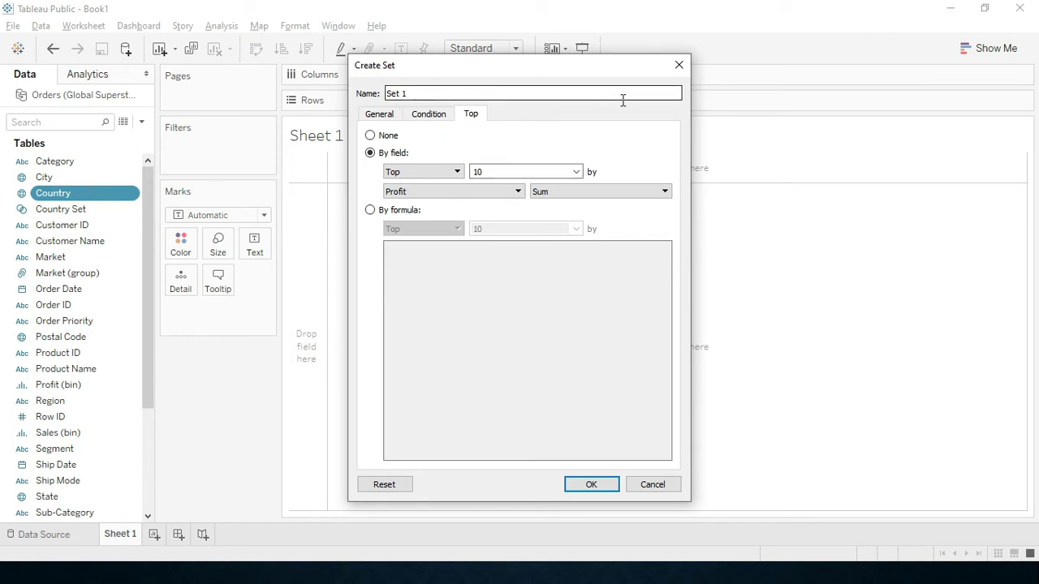
Step: Close the set dialog and build a filled world map of countries coloured by SUM(Profit)
click(680, 66)
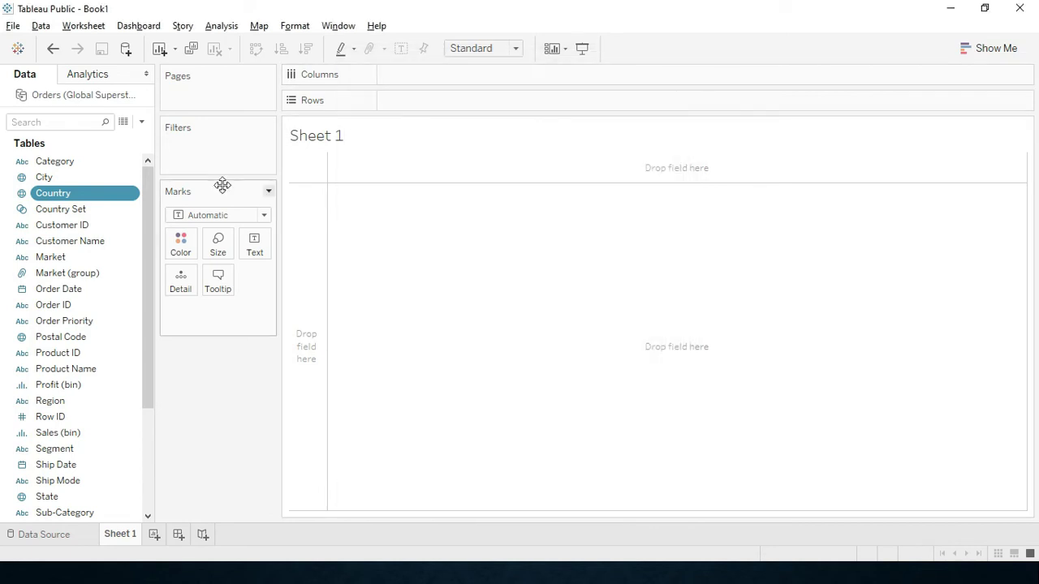
double_click(89, 197)
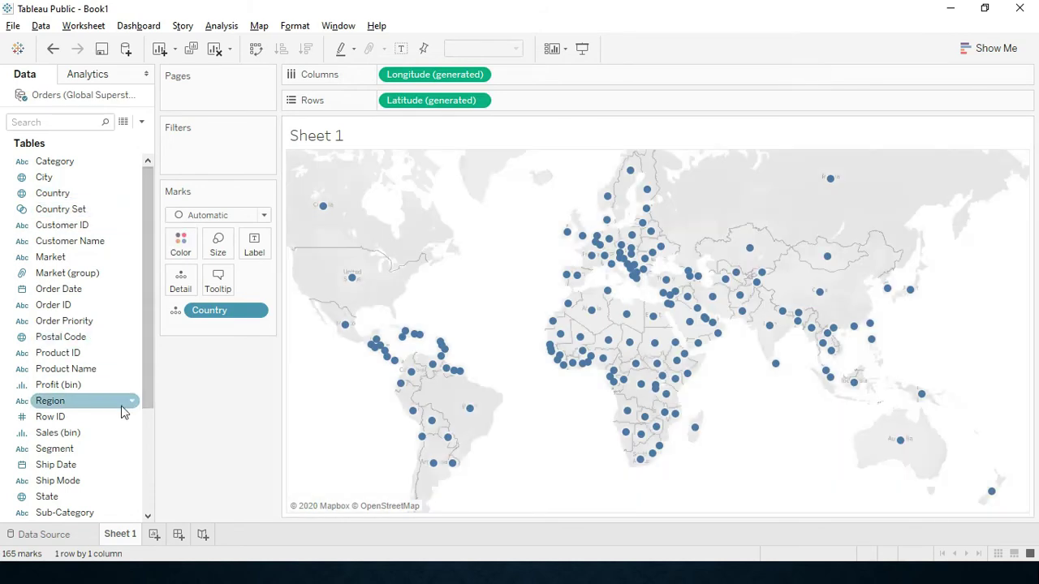
drag(151, 396, 150, 496)
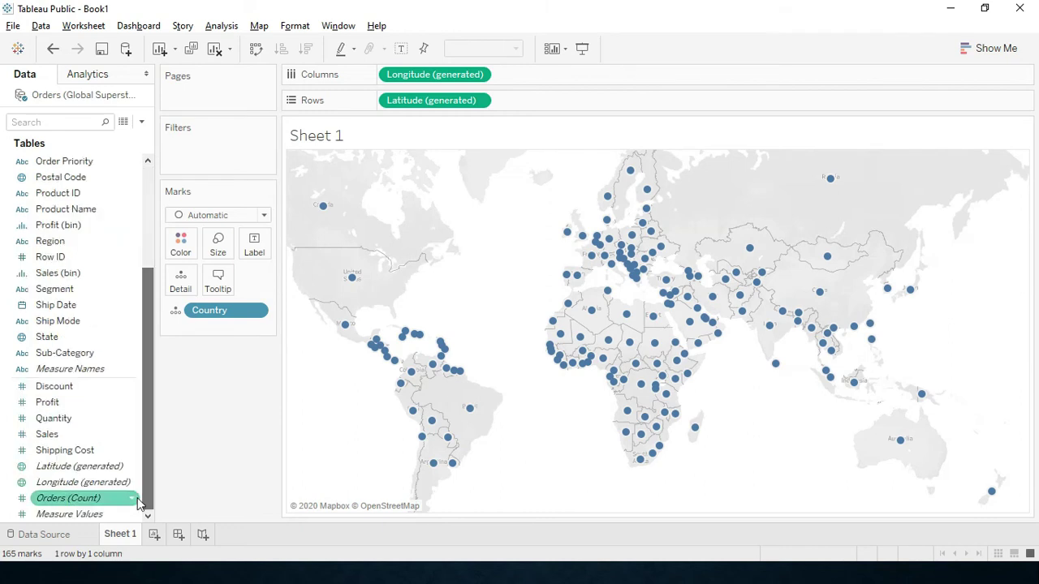
double_click(39, 404)
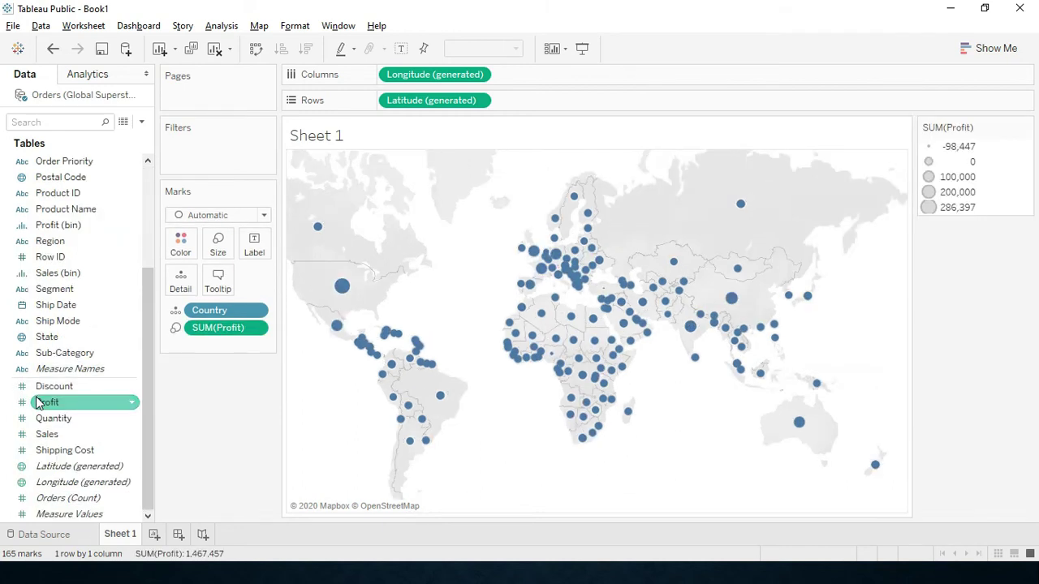
drag(204, 328, 181, 247)
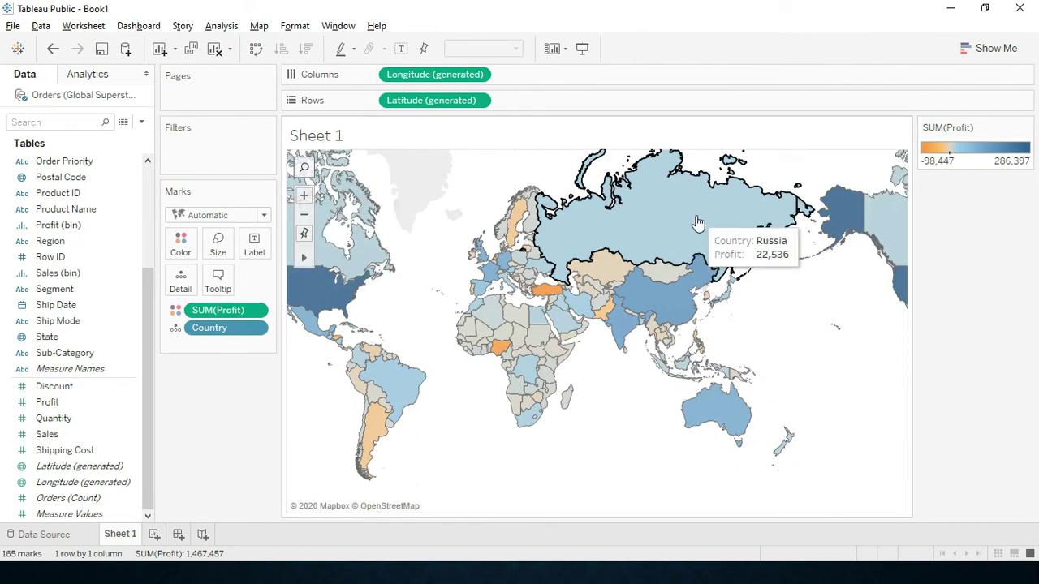
mouse_move(312, 297)
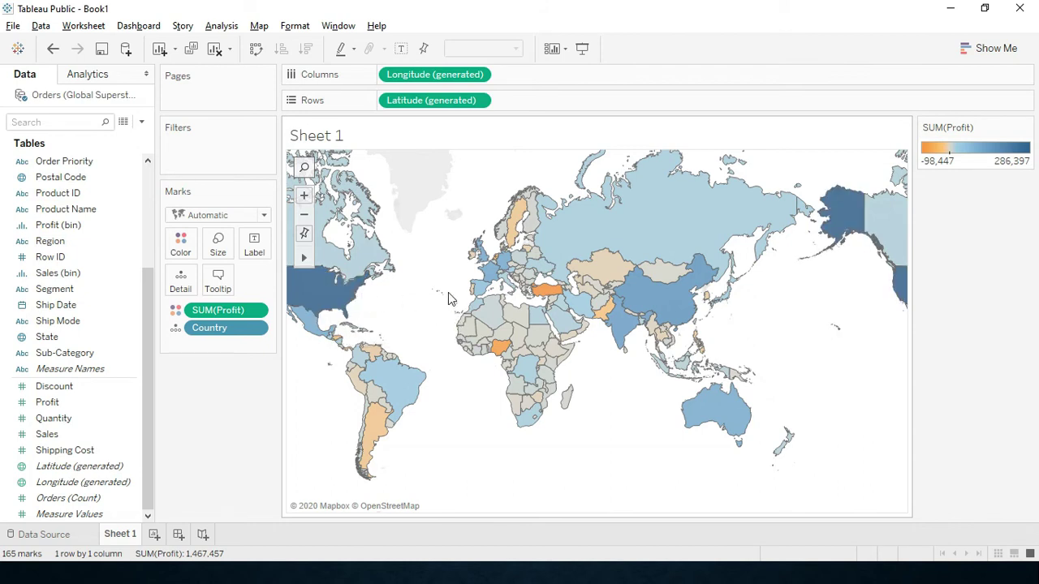
drag(448, 292, 570, 422)
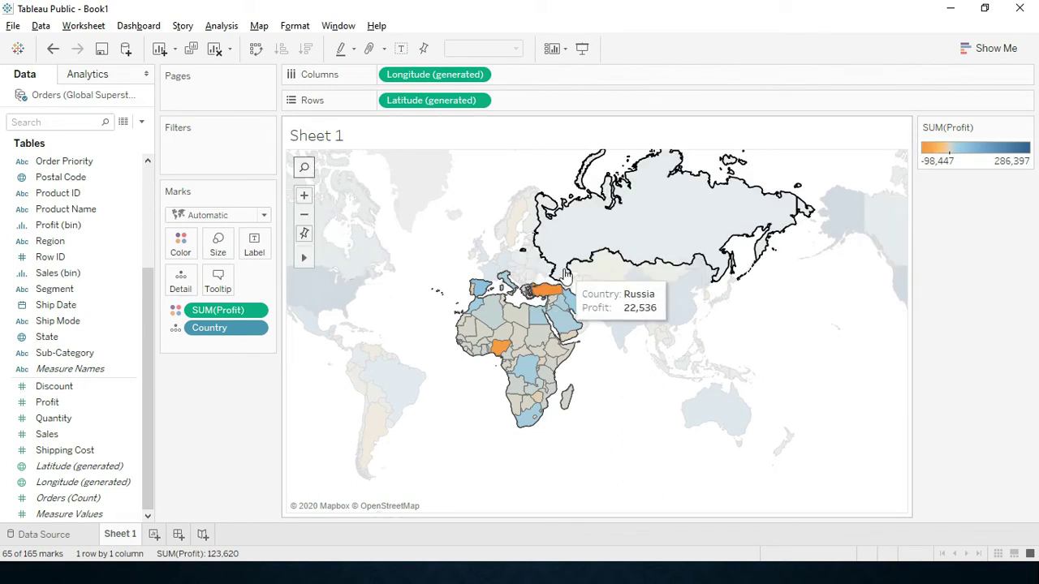
key(Escape)
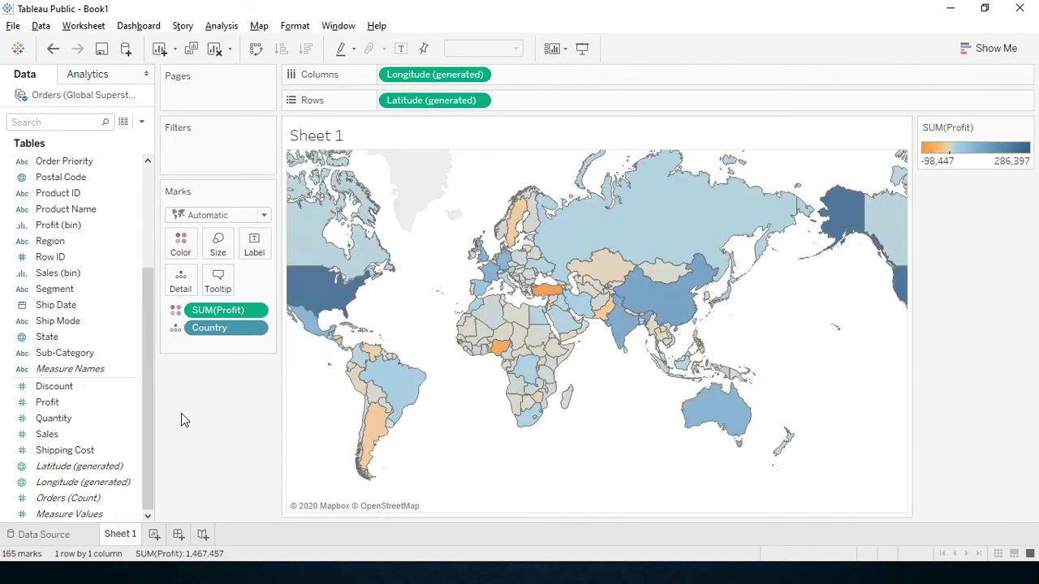
Step: Create a new set from Country and try naming it Country Set, which already exists
click(147, 231)
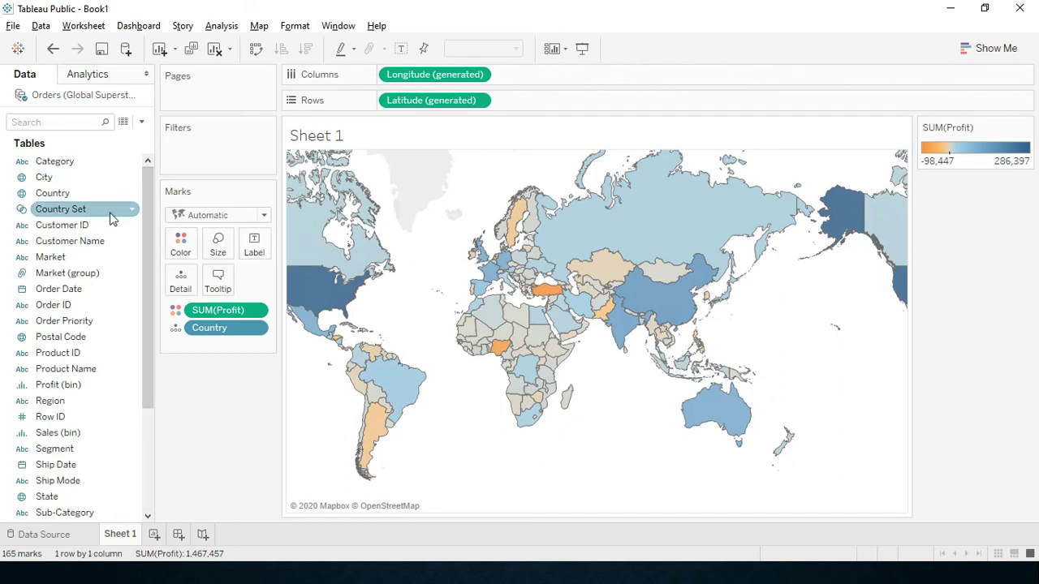
click(129, 197)
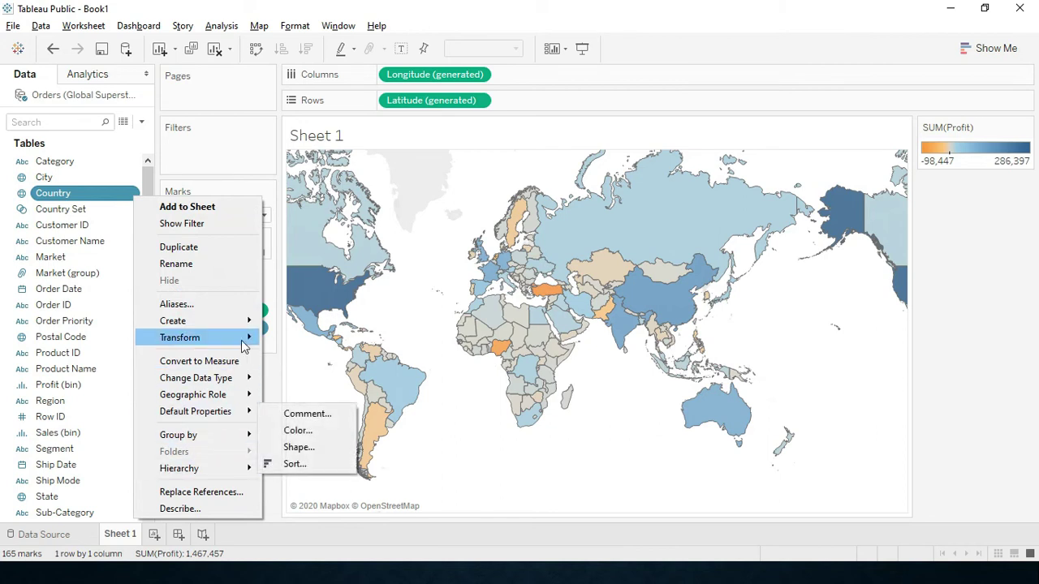
mouse_move(246, 328)
click(329, 357)
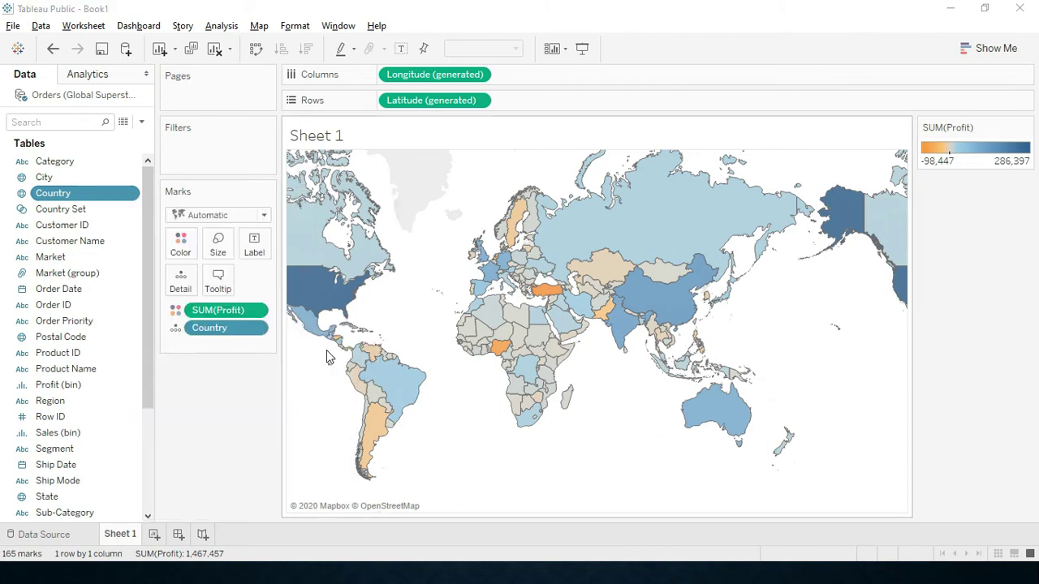
key(ctrl+a)
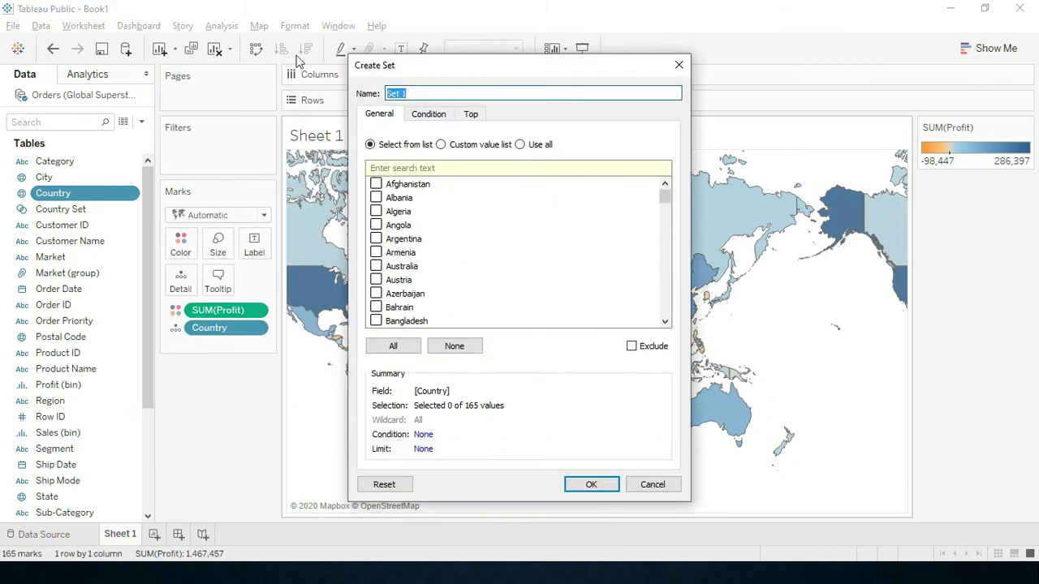
text(Country Se)
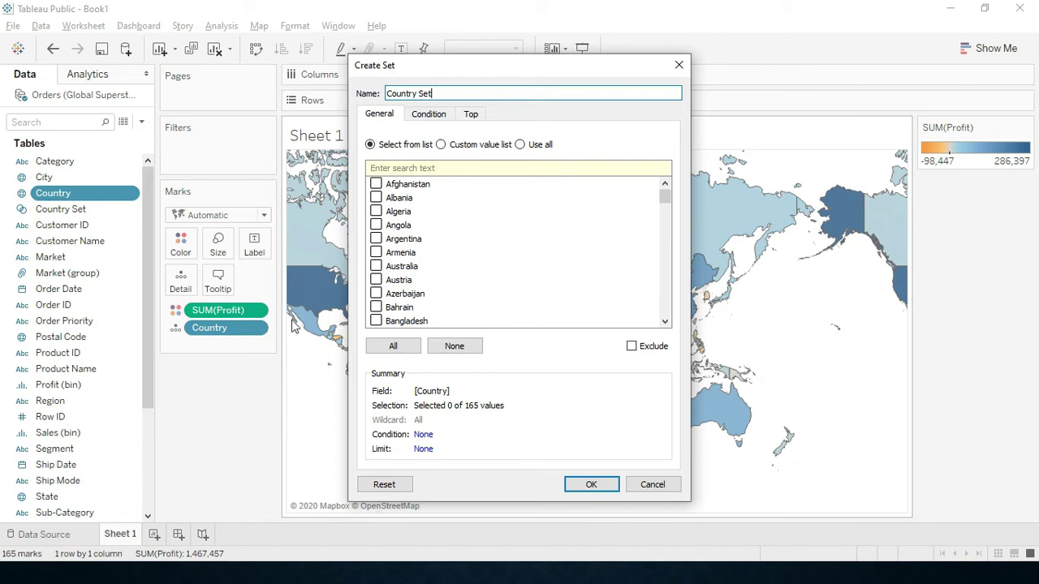
click(590, 486)
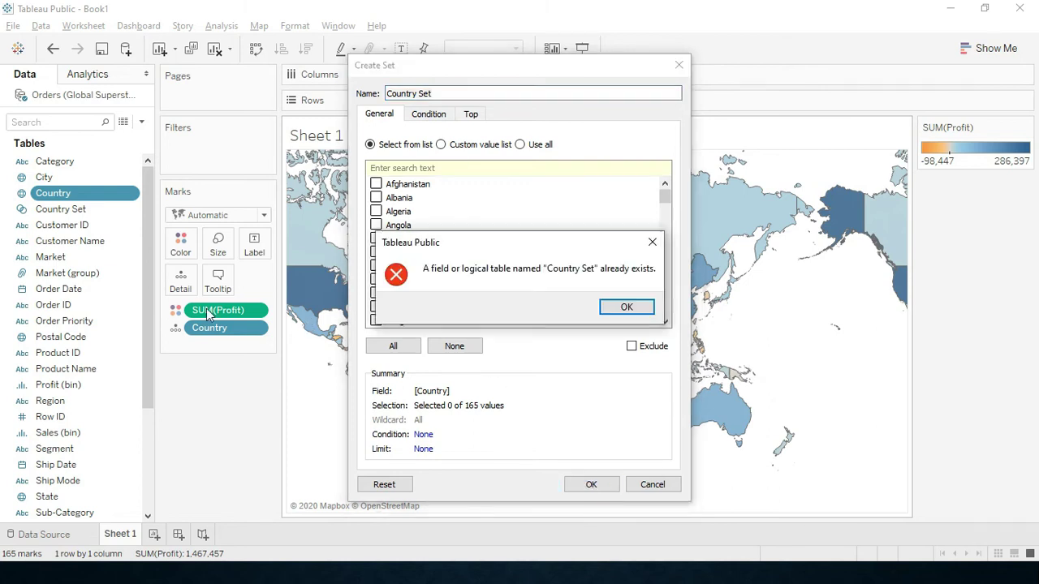
Step: After the duplicate-name error, rename the set to Country Set 1 and create it
click(653, 310)
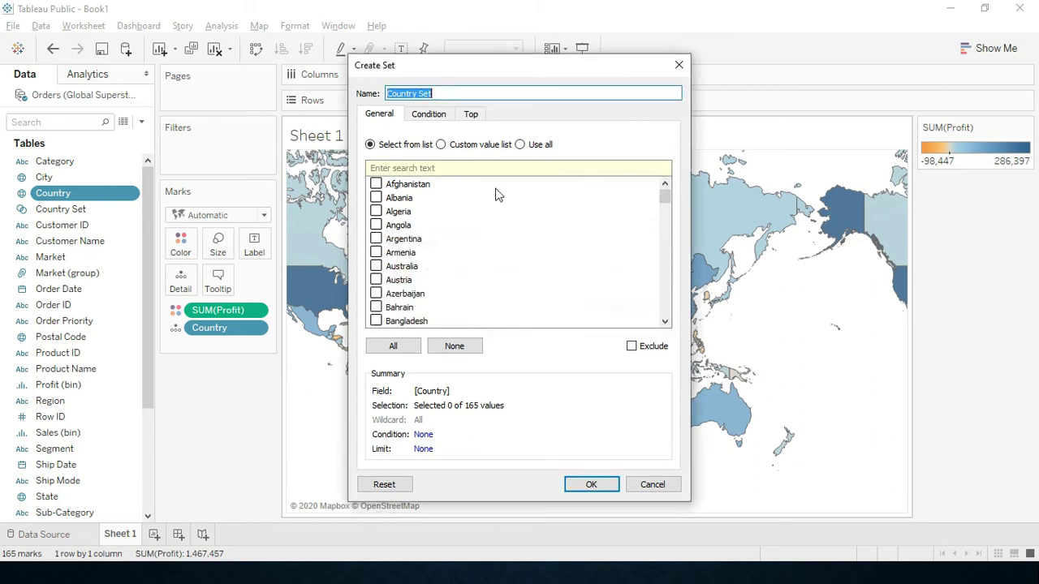
click(482, 88)
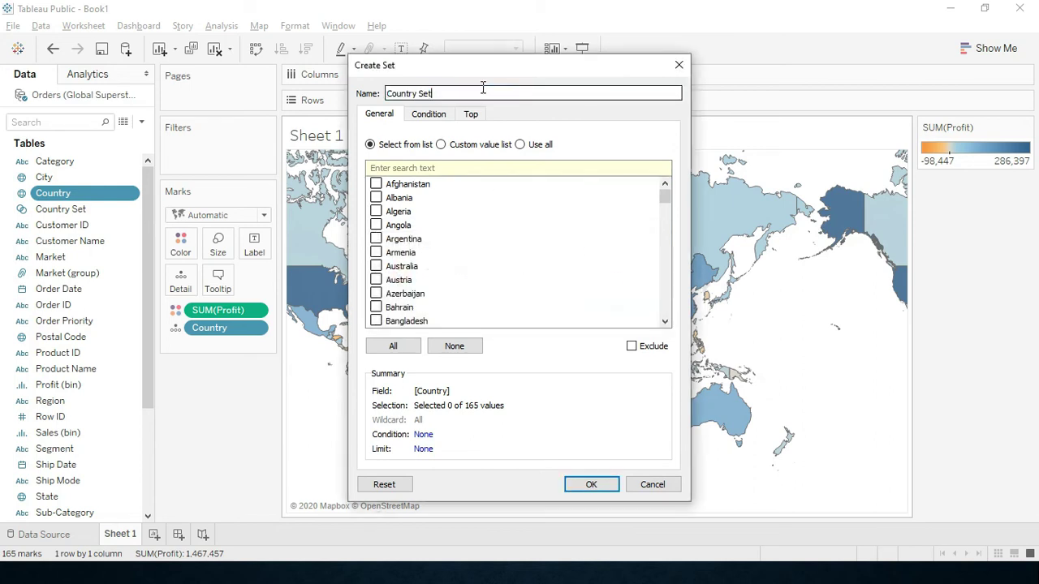
text(1)
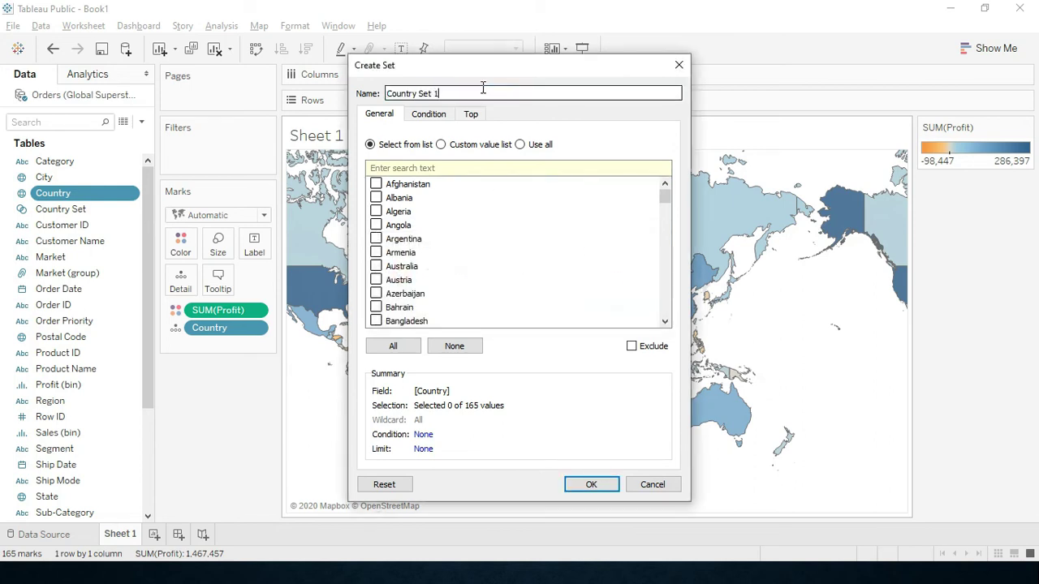
click(570, 485)
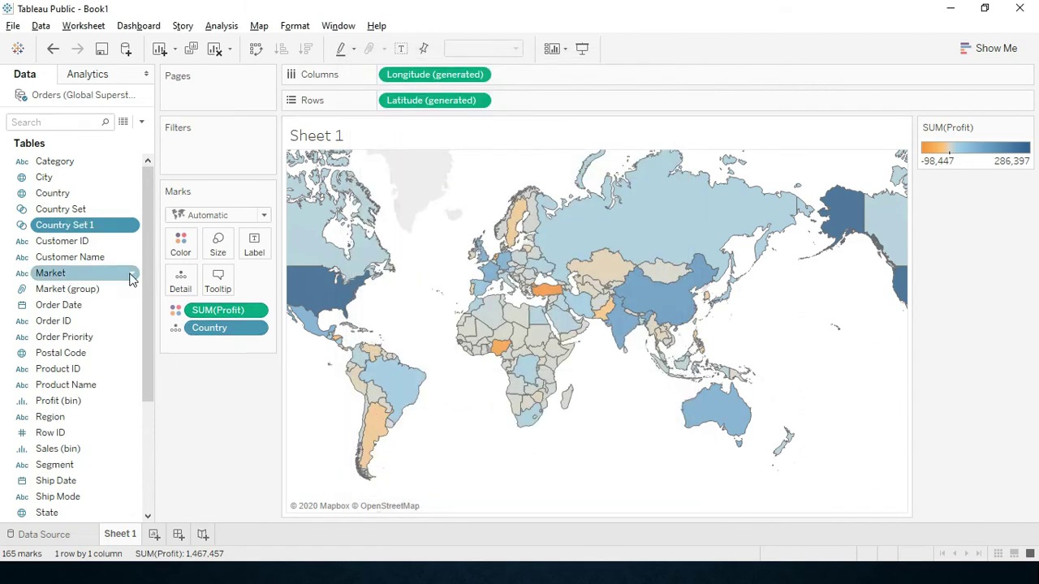
Step: Delete the existing Set1 action from the worksheet's actions list
drag(147, 255, 149, 189)
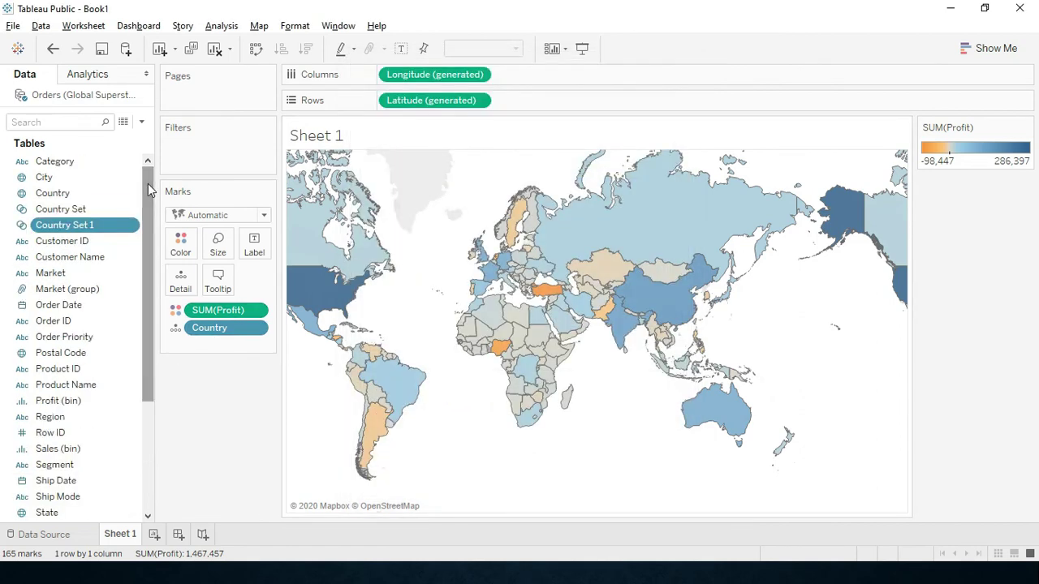
click(93, 27)
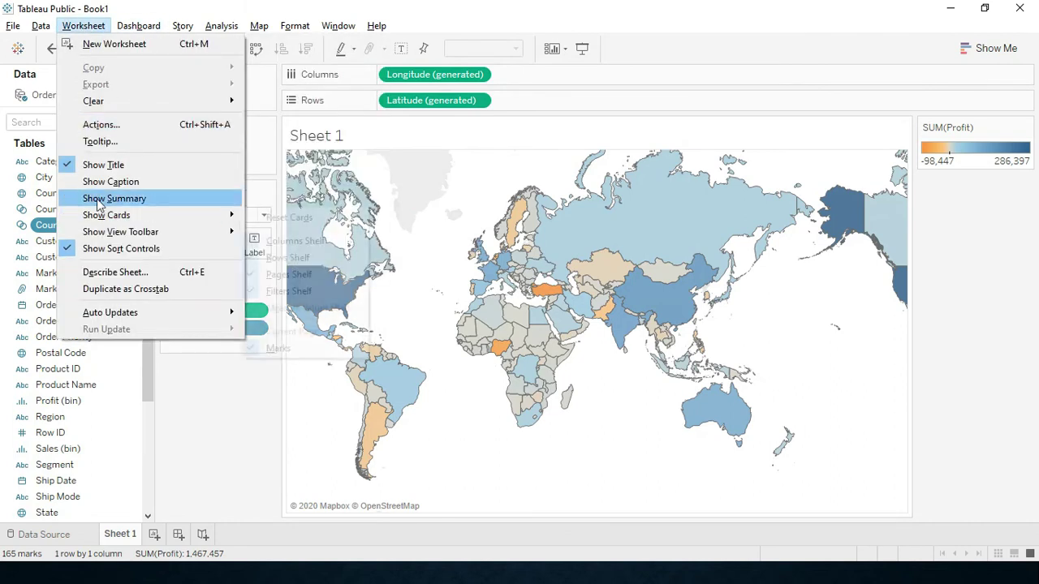
click(154, 124)
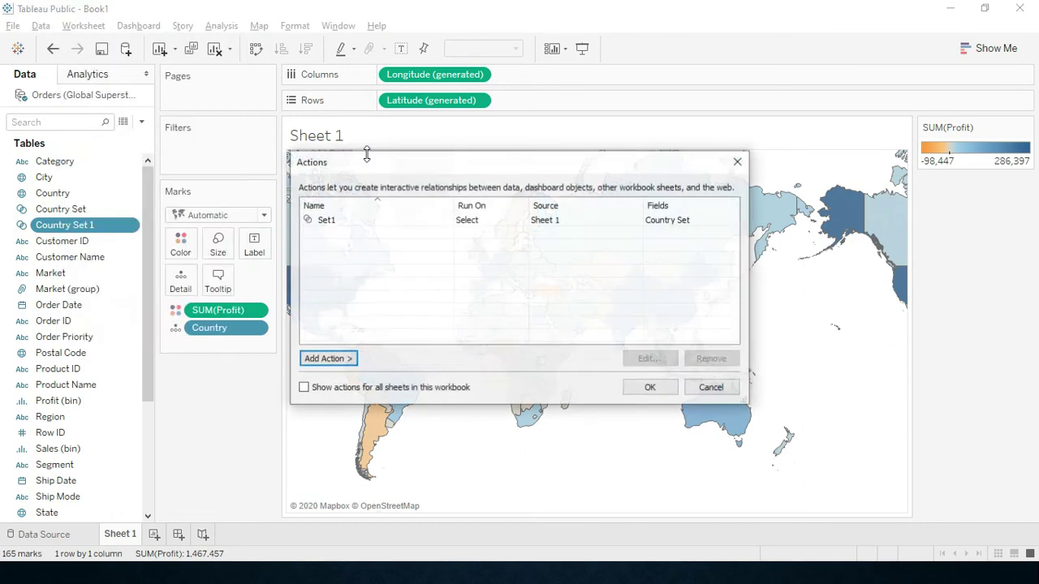
click(383, 221)
click(712, 359)
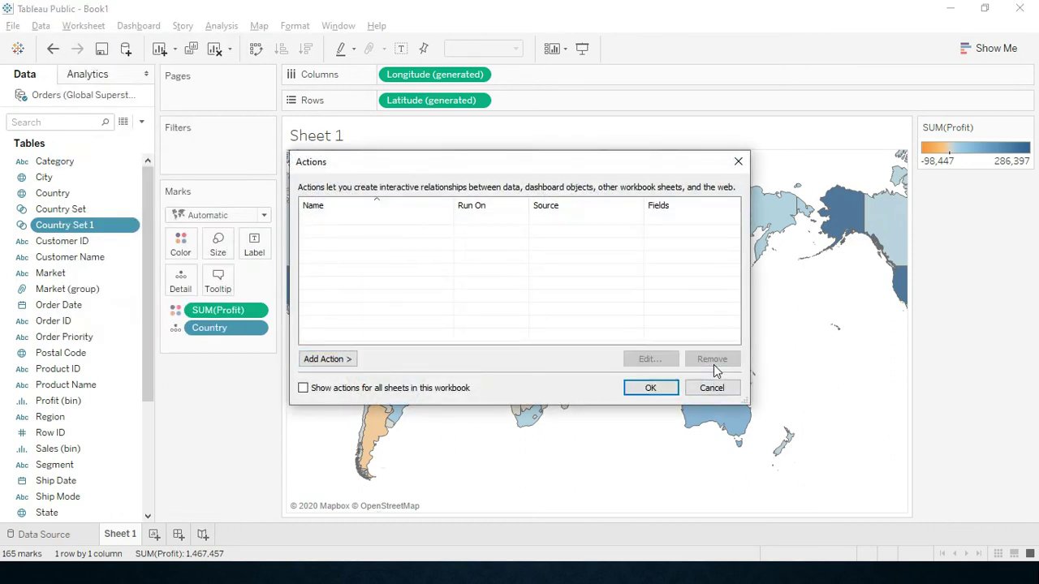
Step: Add a Change Set Values action that assigns values to Country Set 1, adding all values back when the selection clears
click(330, 361)
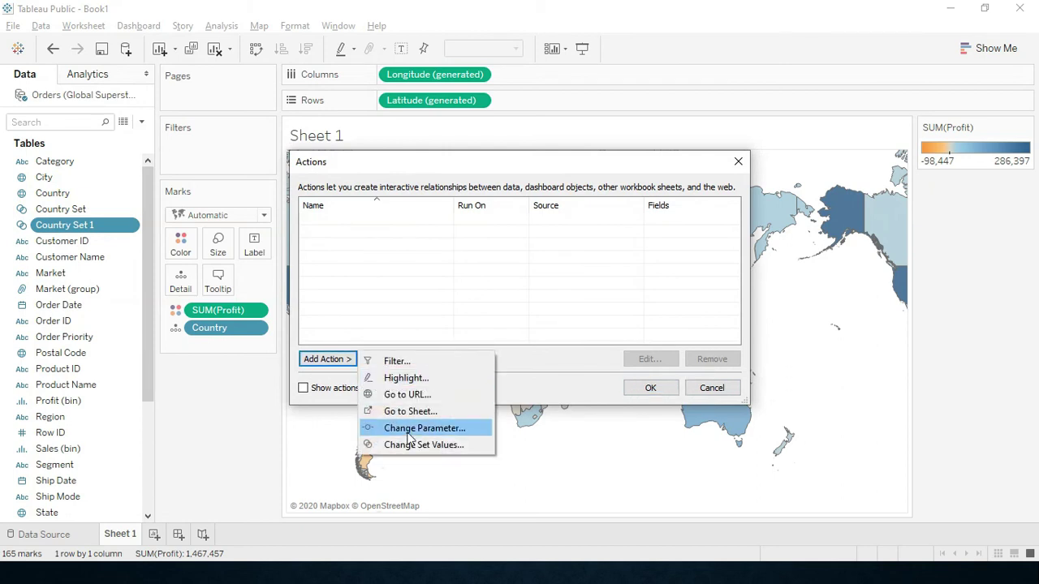
click(468, 453)
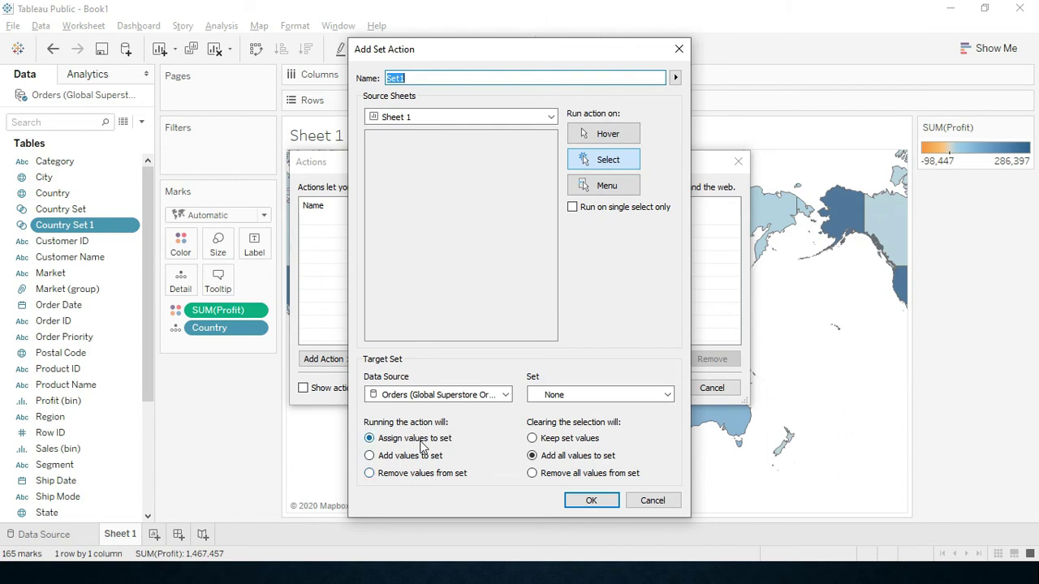
click(411, 458)
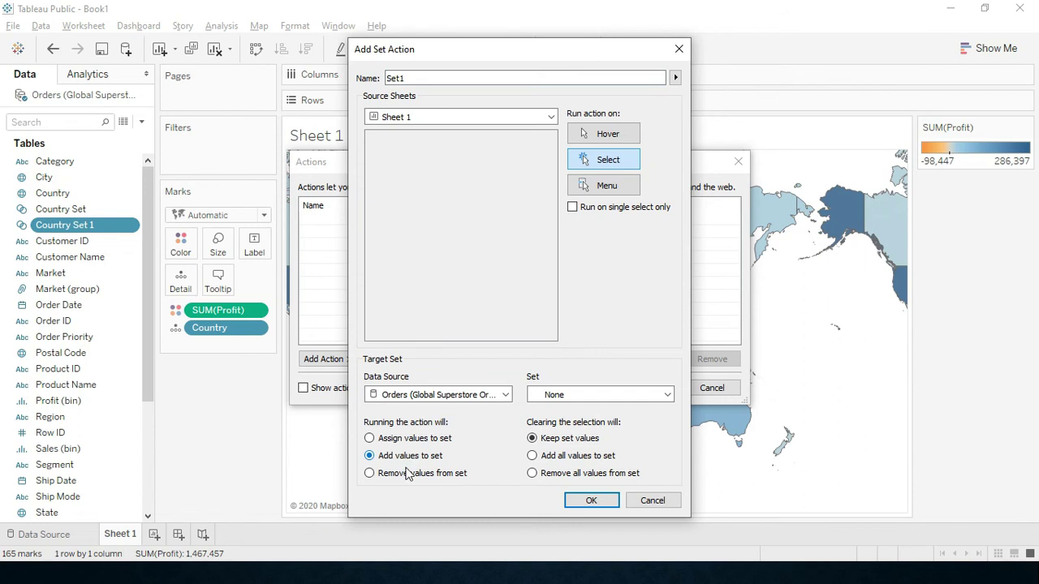
click(407, 475)
click(416, 440)
click(566, 445)
click(574, 457)
click(588, 396)
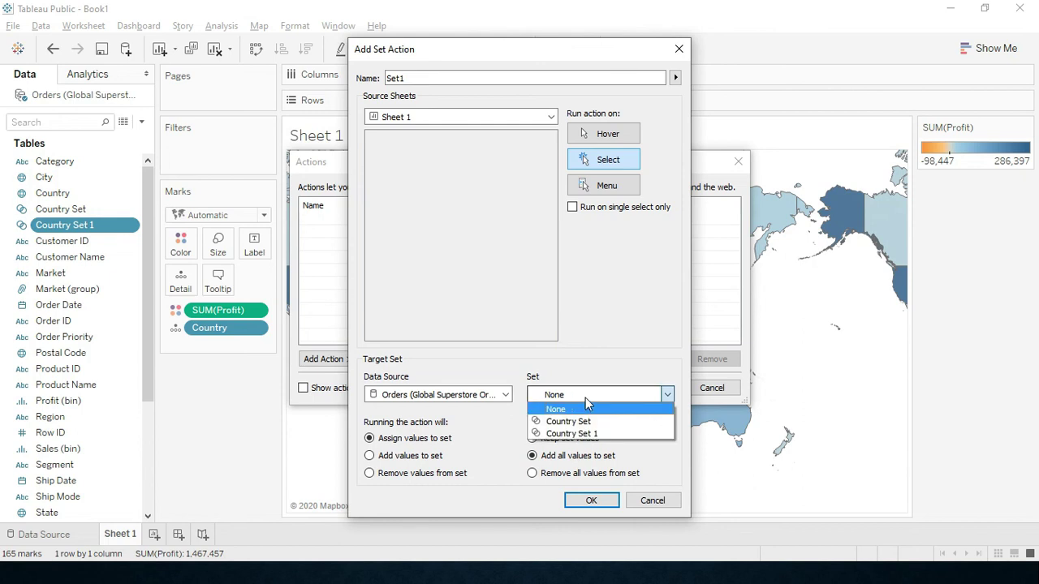
click(589, 434)
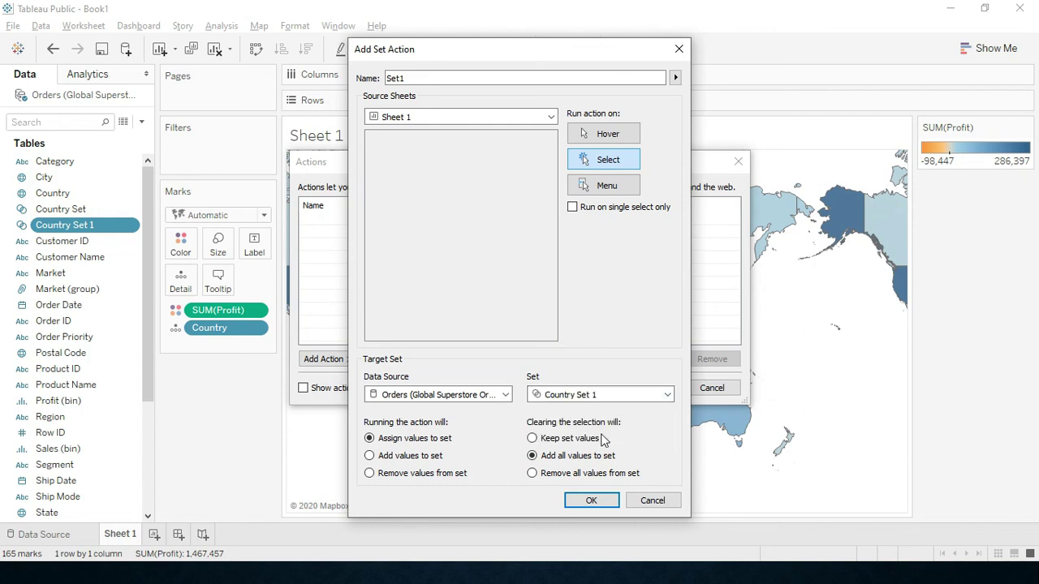
click(591, 500)
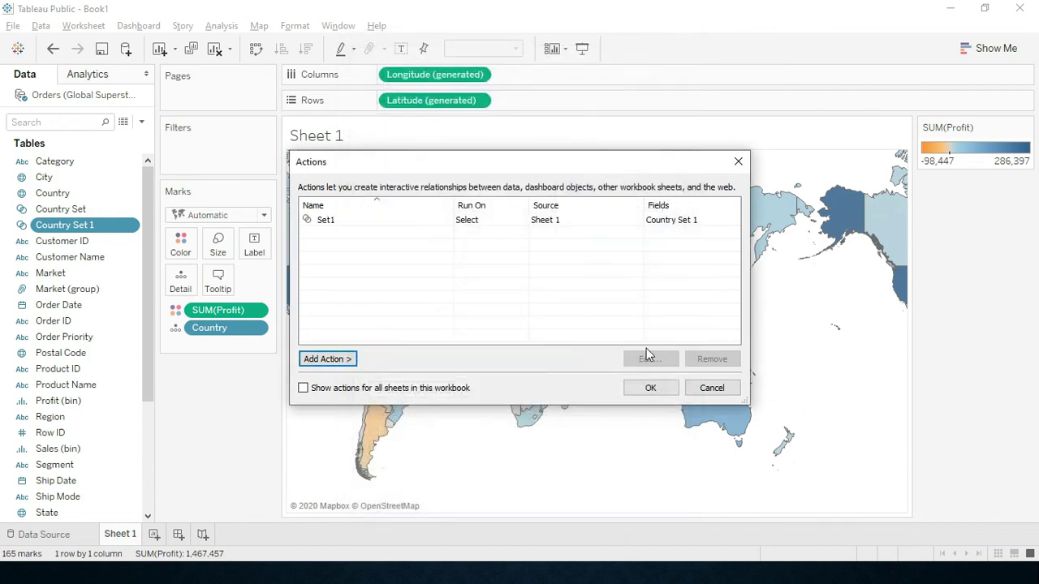
Step: Return to the map and test the action by selecting, then clearing, a block of countries
click(652, 387)
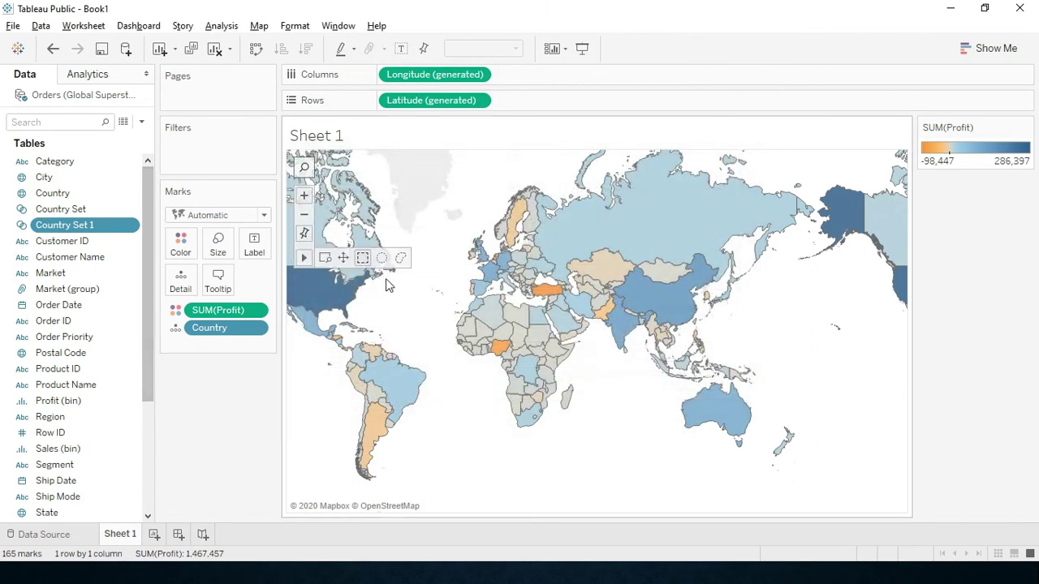
mouse_move(546, 334)
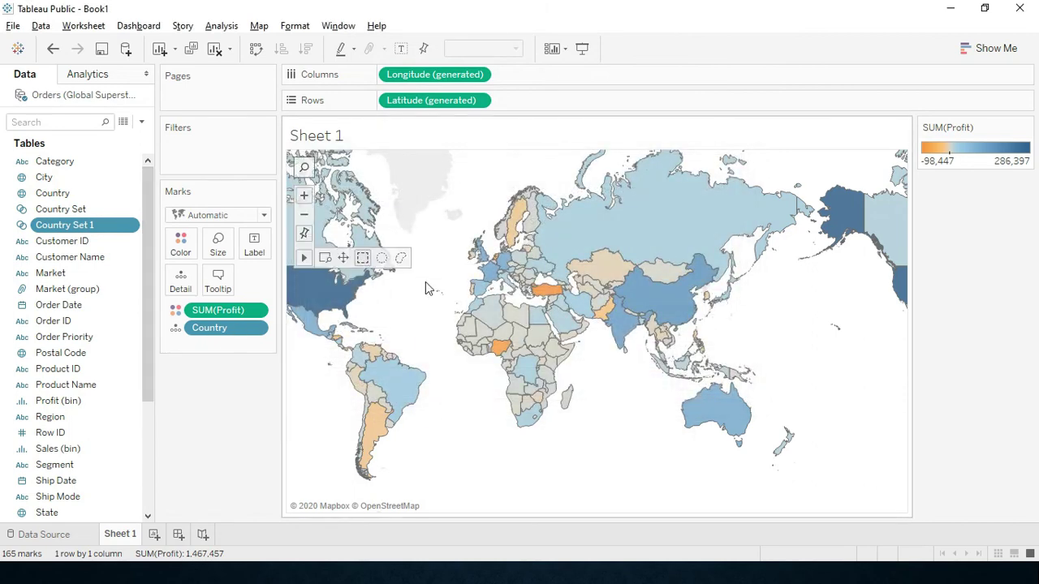
drag(425, 282, 568, 428)
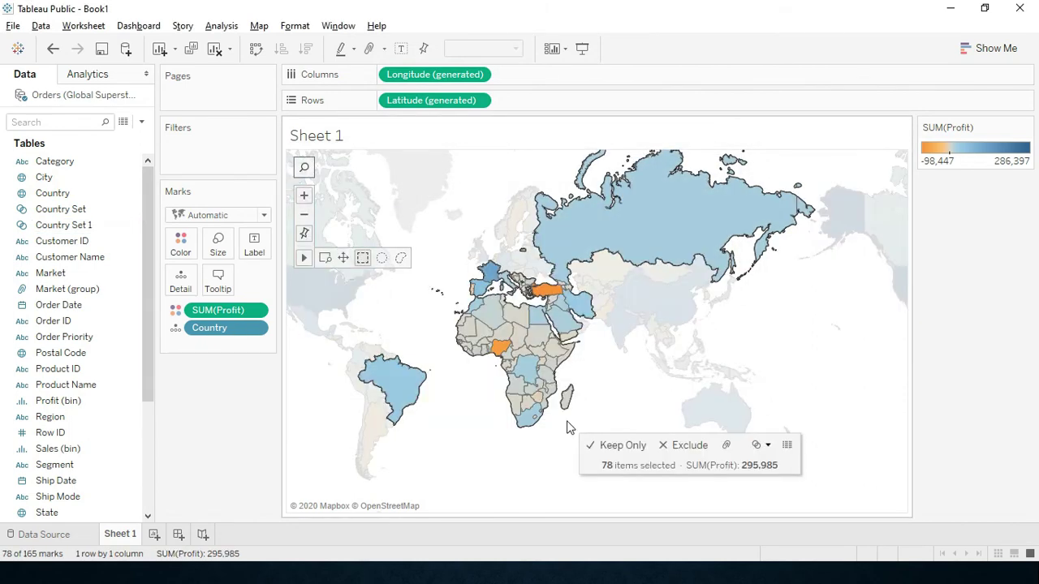
click(615, 385)
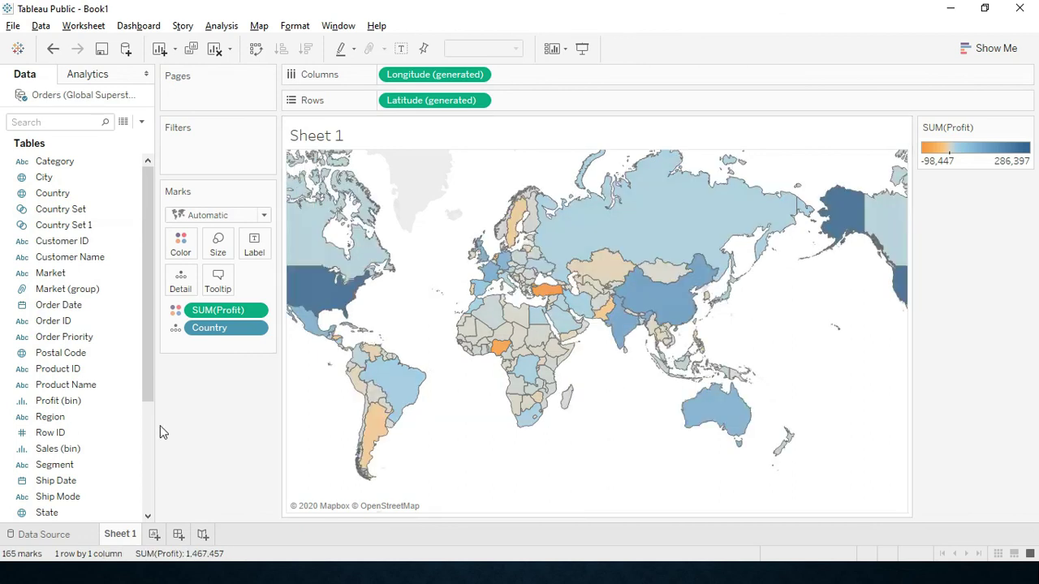
Step: Filter the map by Country Set 1 and select southern Africa, leaving 19 countries (profit -5,429 to 21,861)
drag(63, 225, 203, 153)
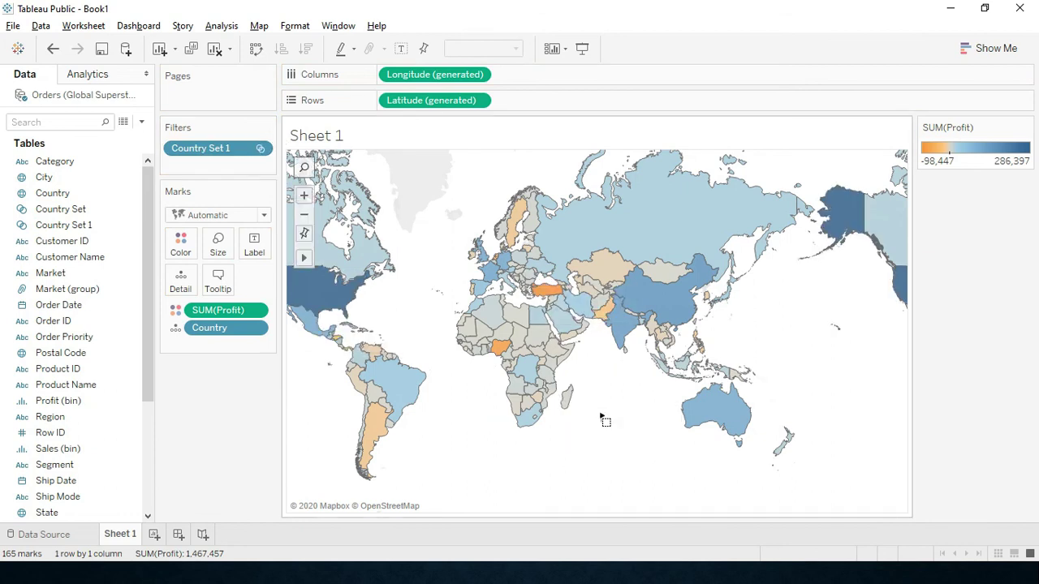
drag(601, 422, 529, 364)
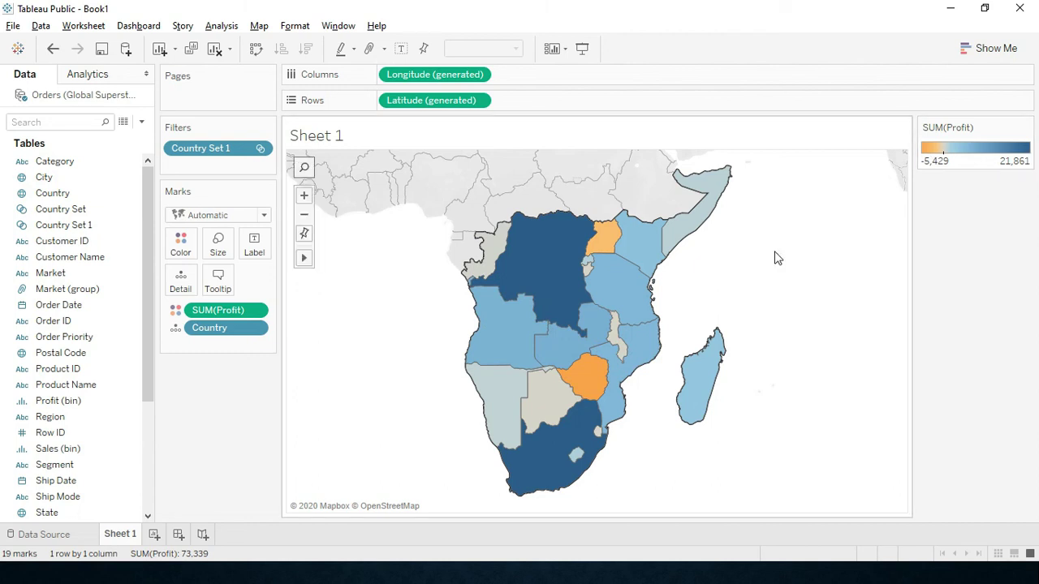
mouse_move(608, 240)
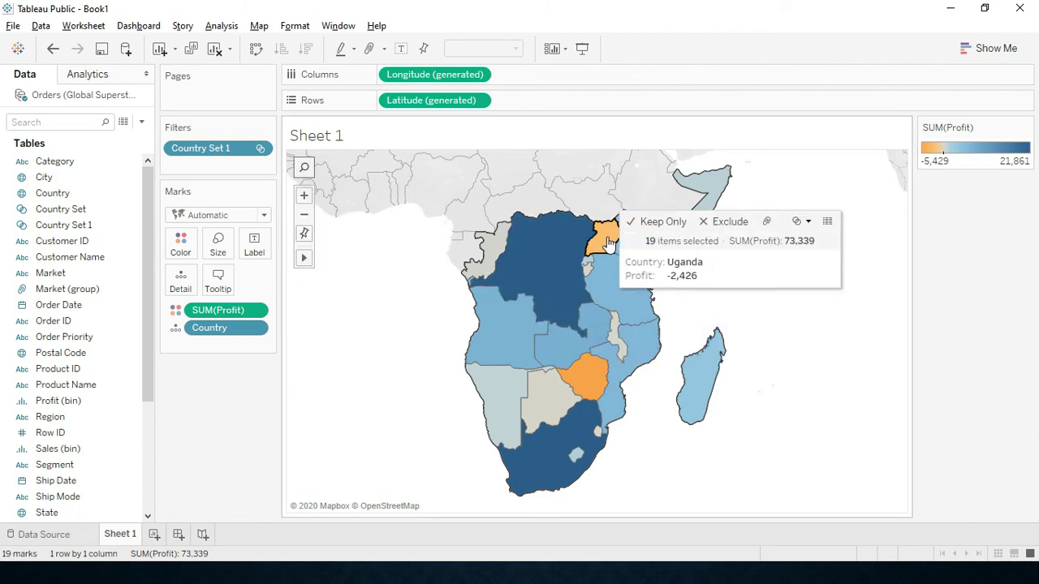
mouse_move(581, 382)
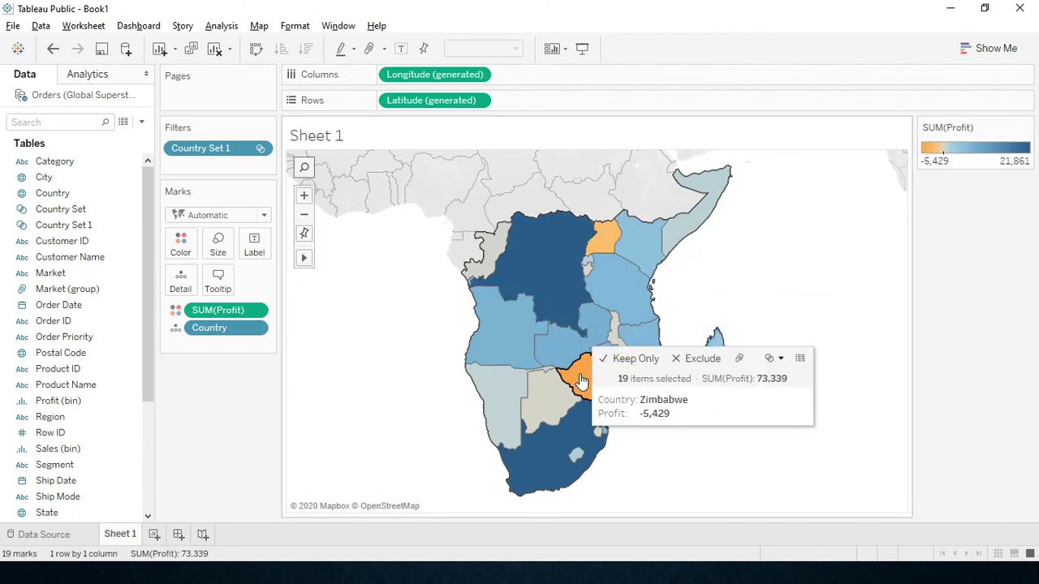